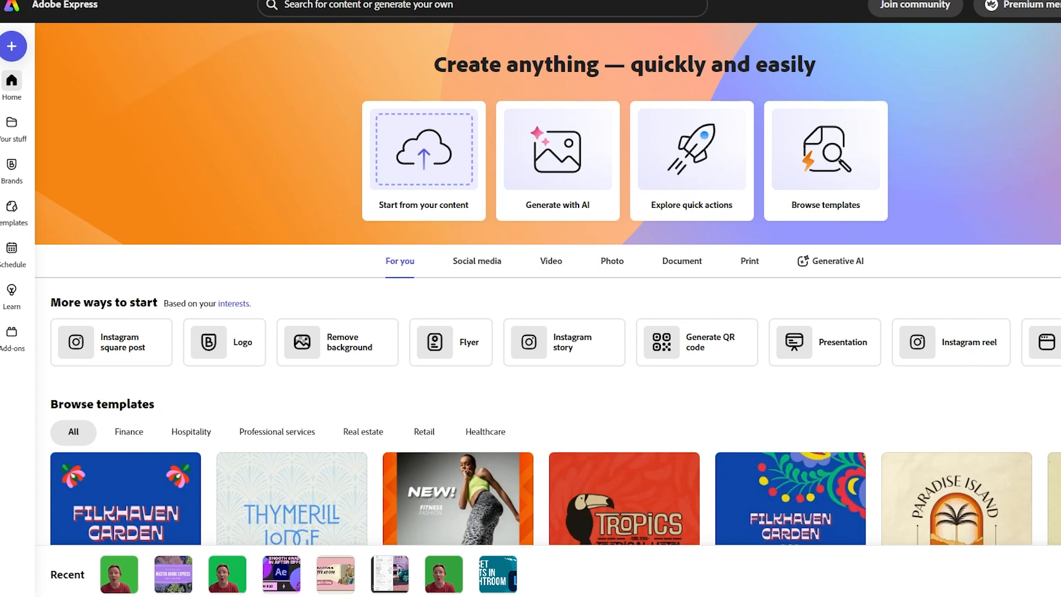
Step: Start a new project from the video IMG_0466.MOV at its original aspect ratio
left_click_drag(3, 166, 410, 181)
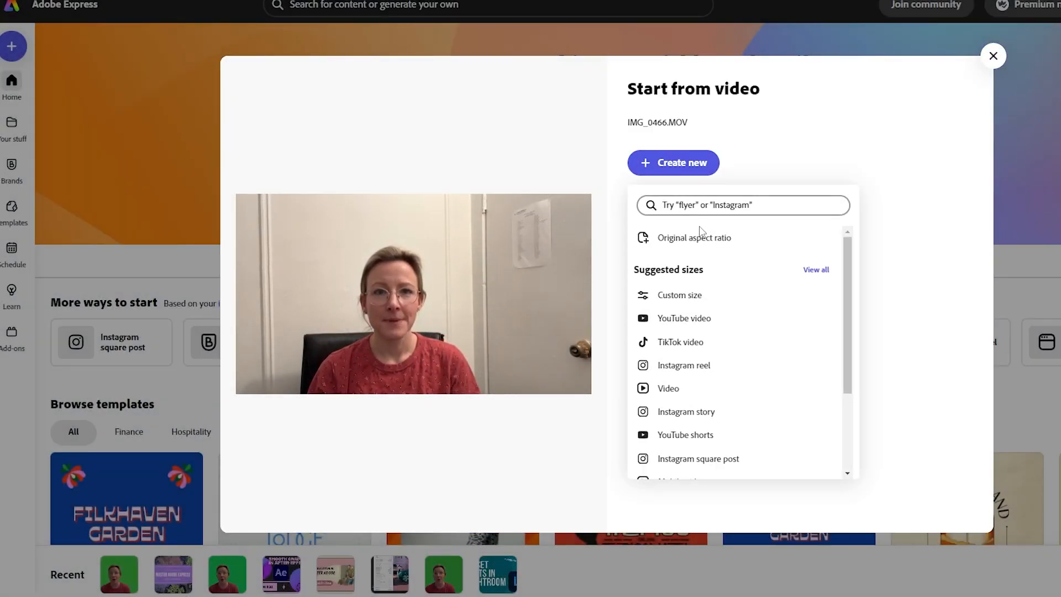
left_click(694, 243)
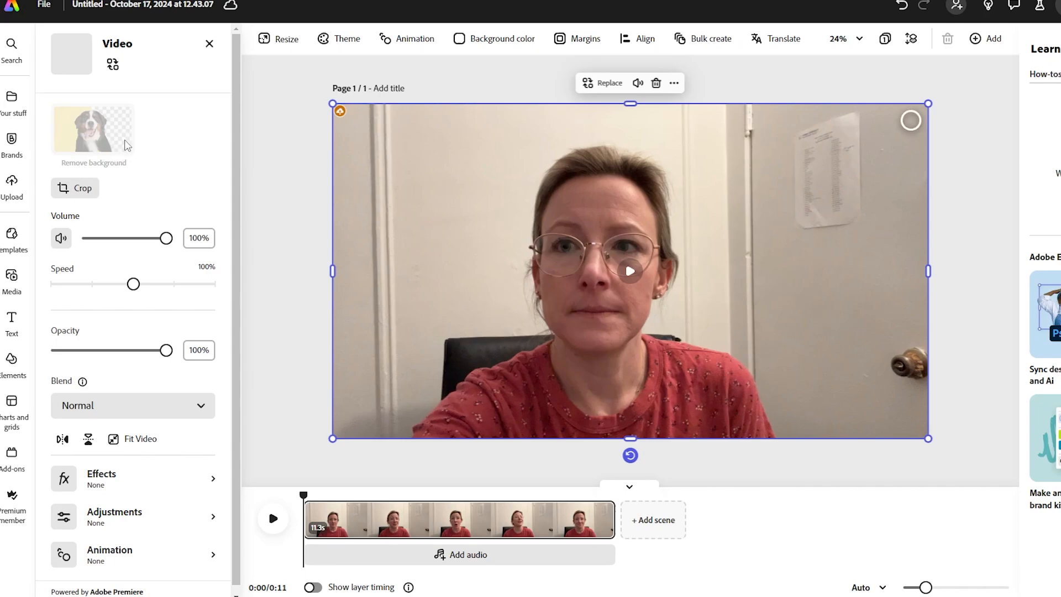
Step: Remove the background from the video clip on the page
left_click(293, 128)
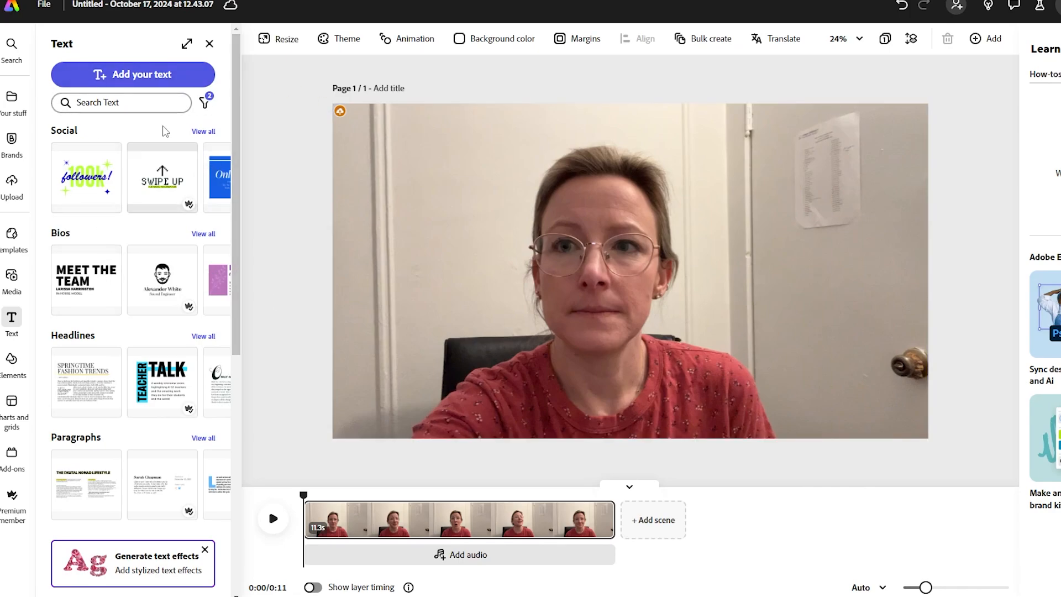
left_click(423, 148)
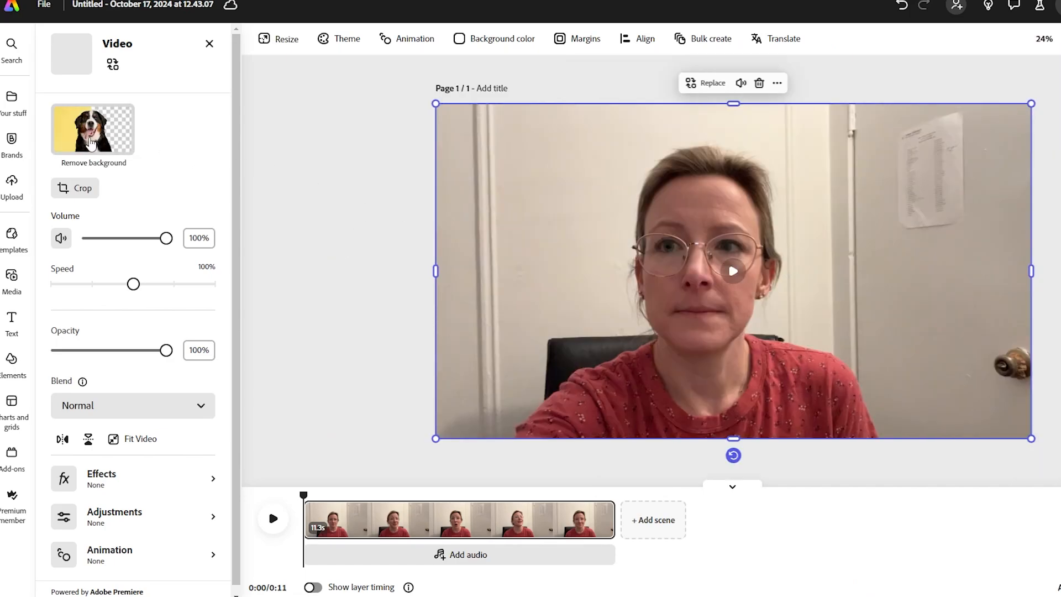
left_click(91, 142)
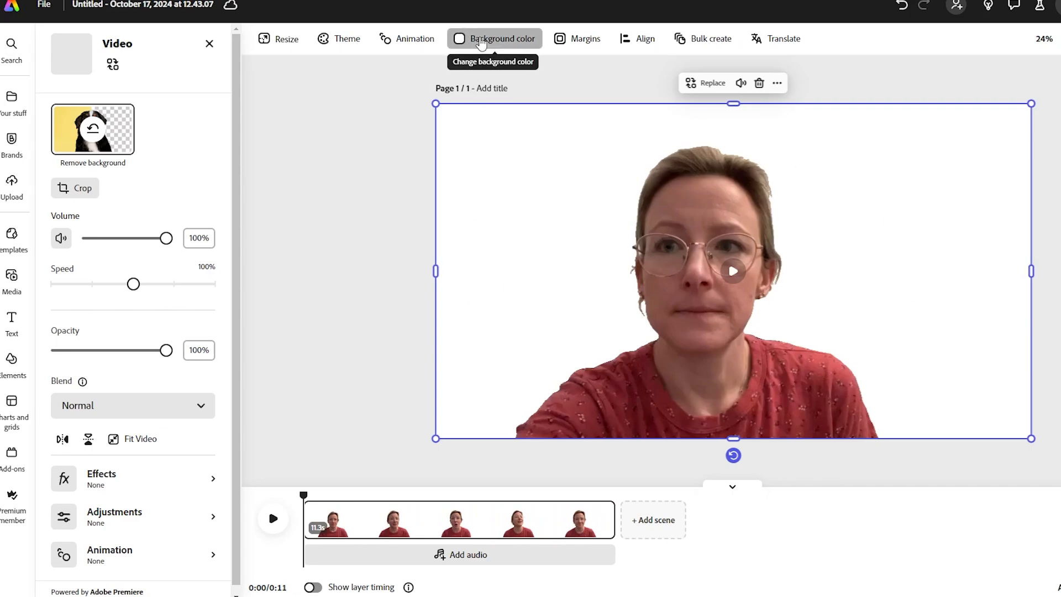
Step: Set the page background to no fill, trying a light teal swatch along the way, and open the download options
left_click(481, 43)
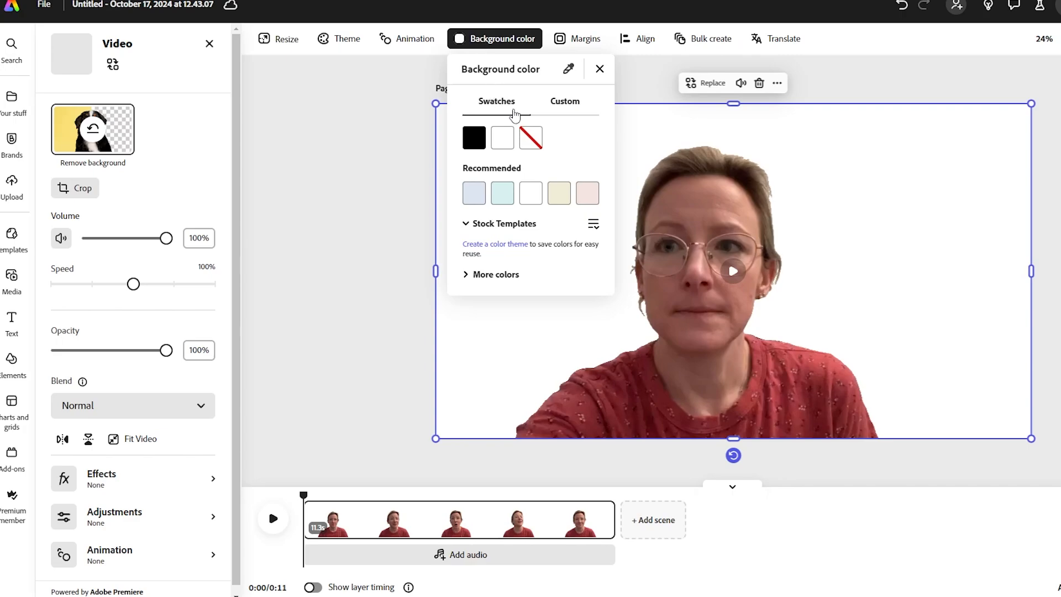
left_click(533, 139)
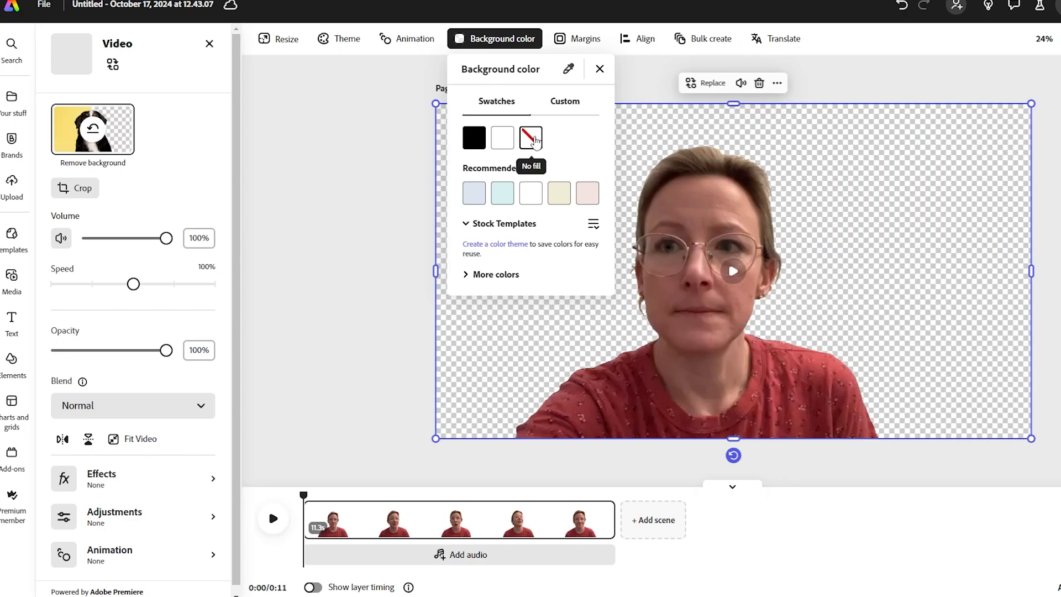
left_click(503, 194)
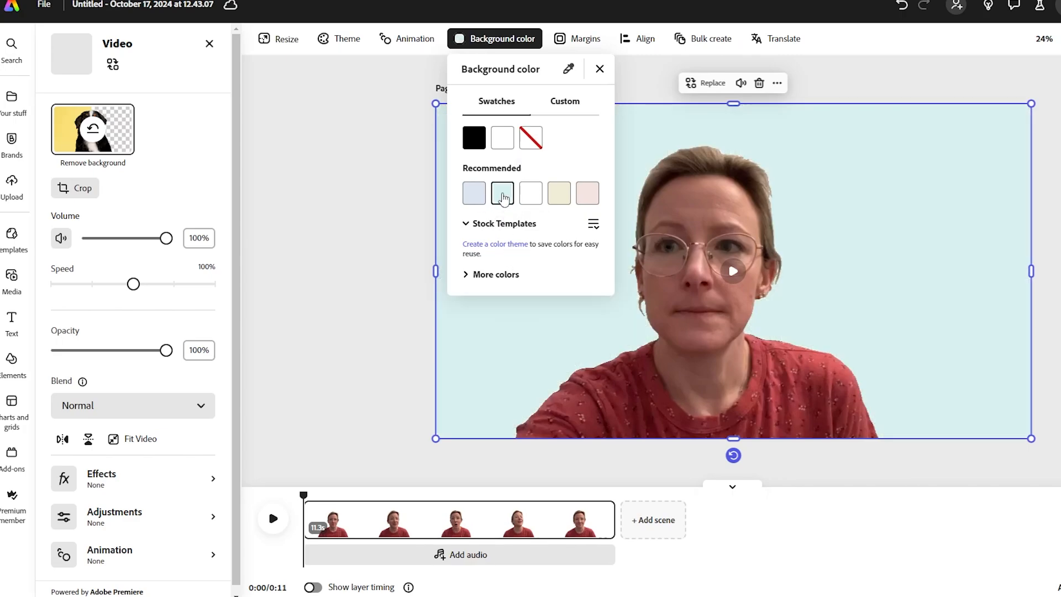
left_click(531, 138)
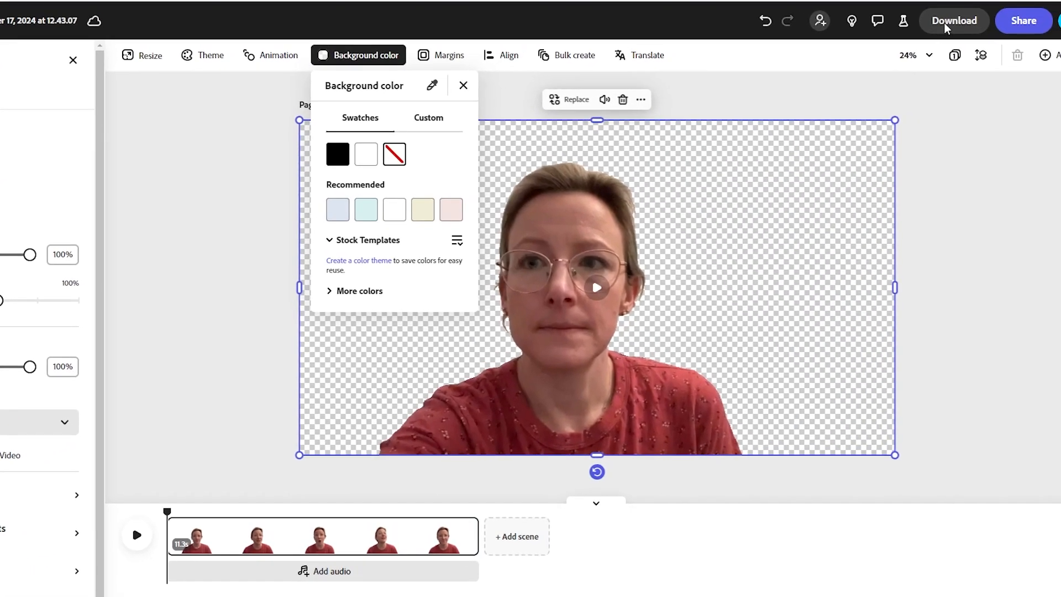
left_click(946, 27)
left_click(946, 28)
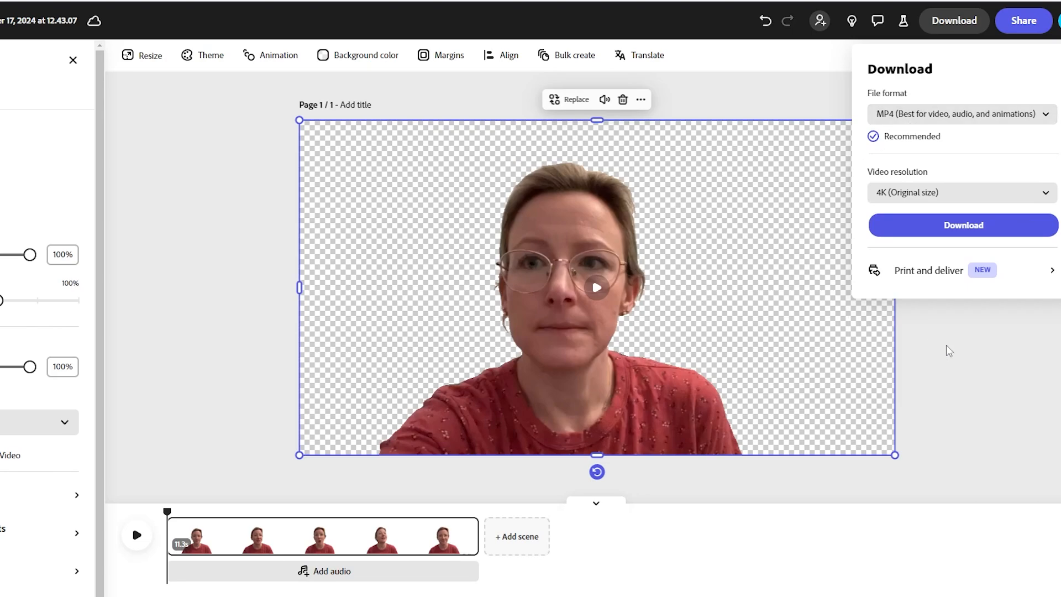
Step: Set the page background behind the cut-out woman to a medium green from the extended colour swatches
left_click(369, 60)
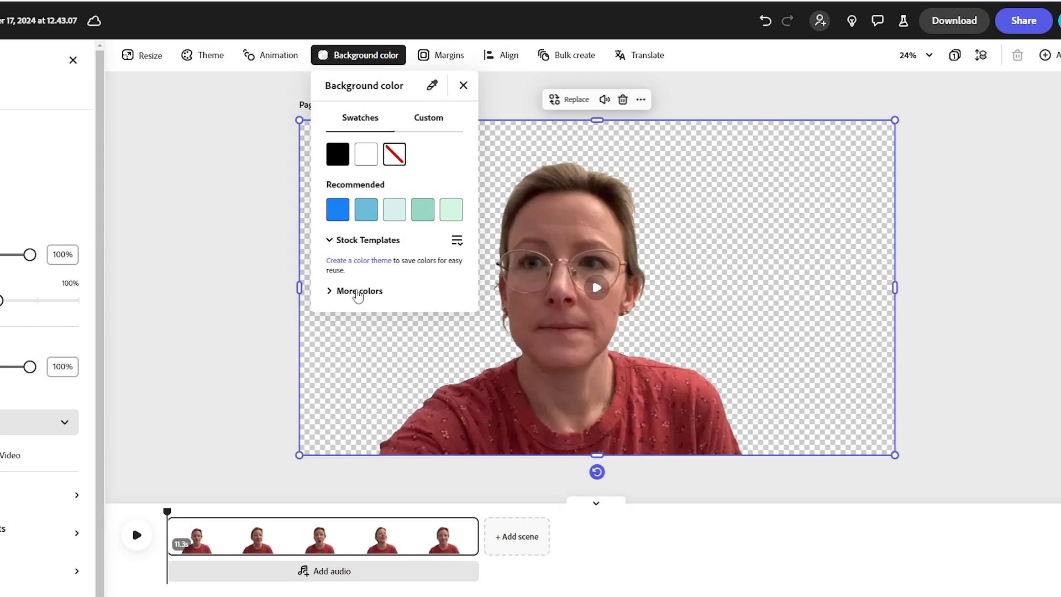
left_click(356, 291)
scroll(450, 387, "down", 5)
left_click(404, 460)
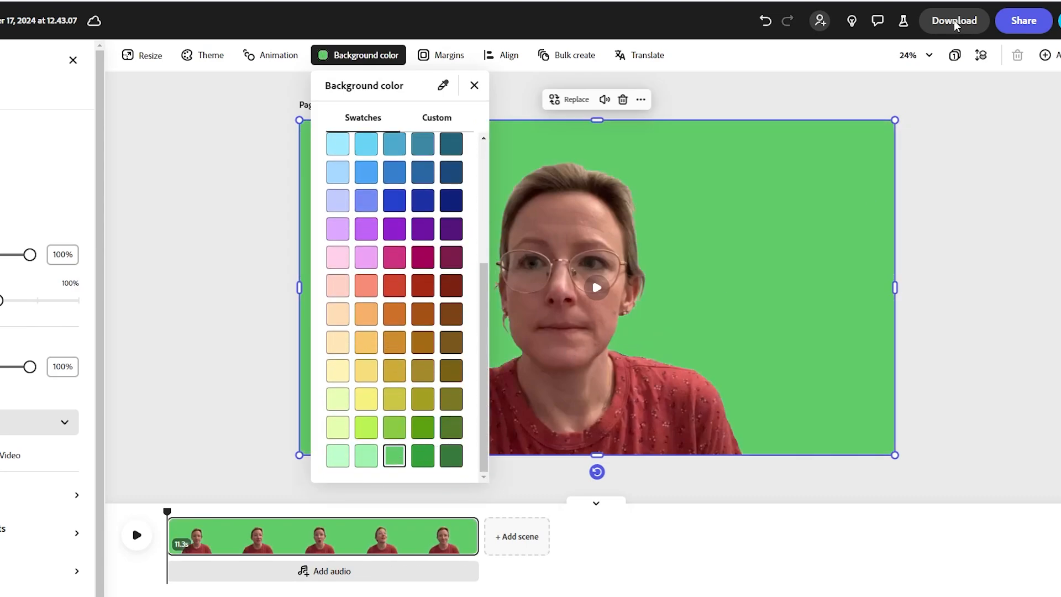
left_click(990, 84)
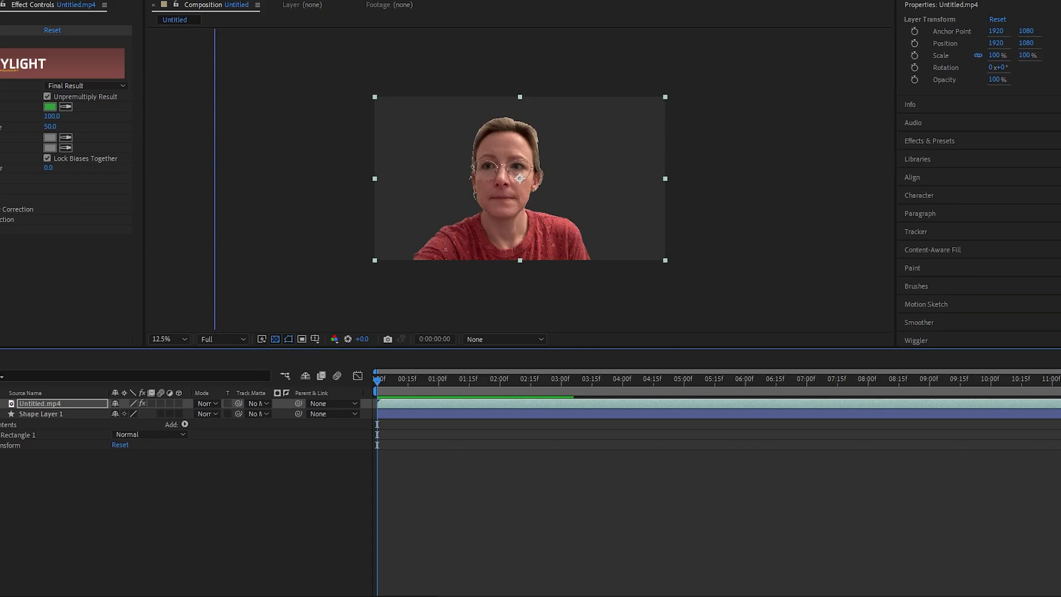
Step: In After Effects, delete the Keylight effect from the Untitled.mp4 layer, then hide and show that layer
left_click(31, 54)
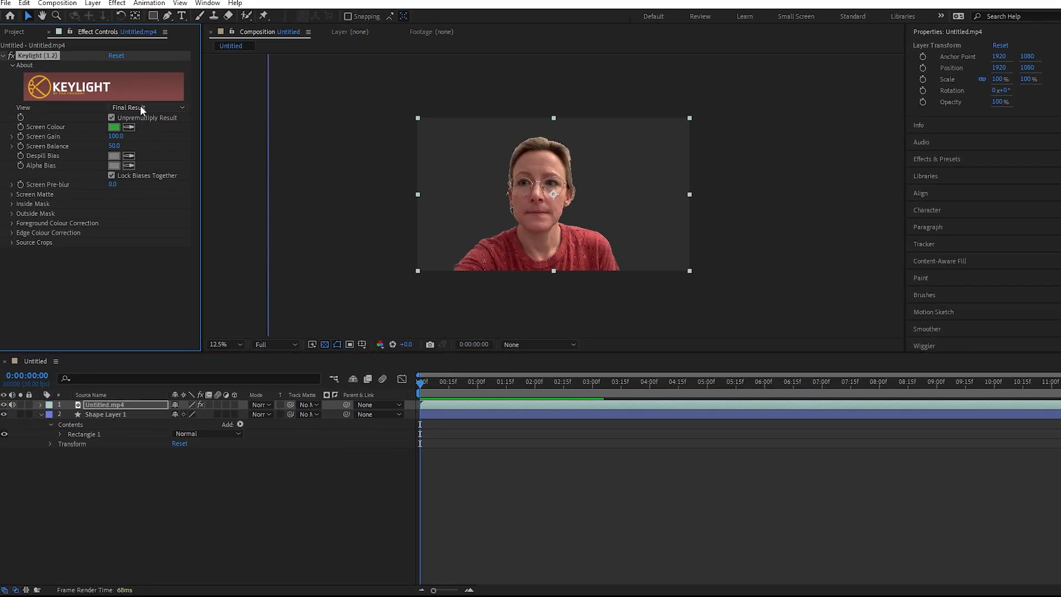
key("Delete")
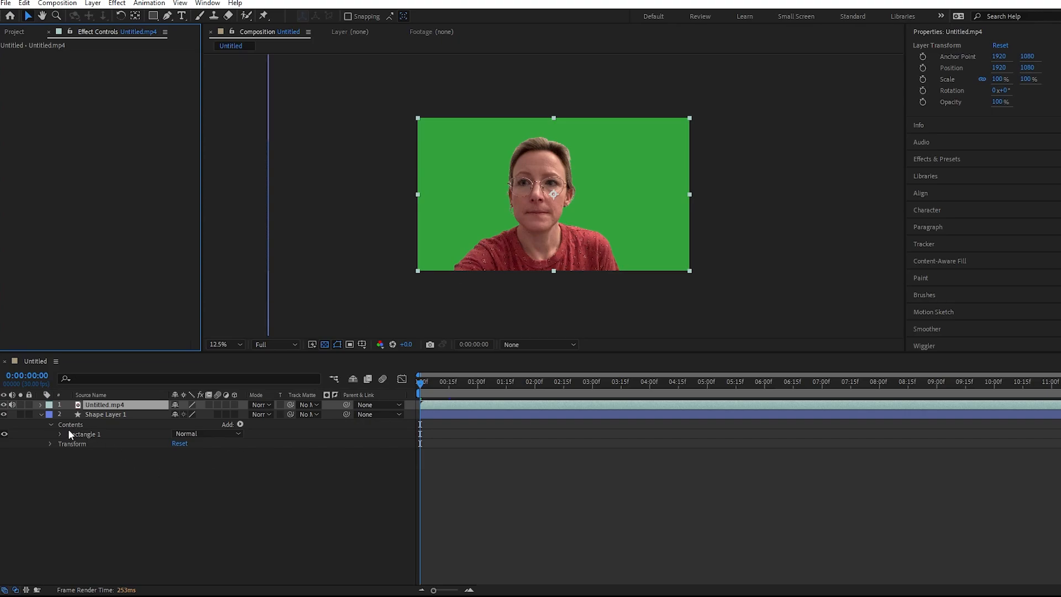
left_click(4, 405)
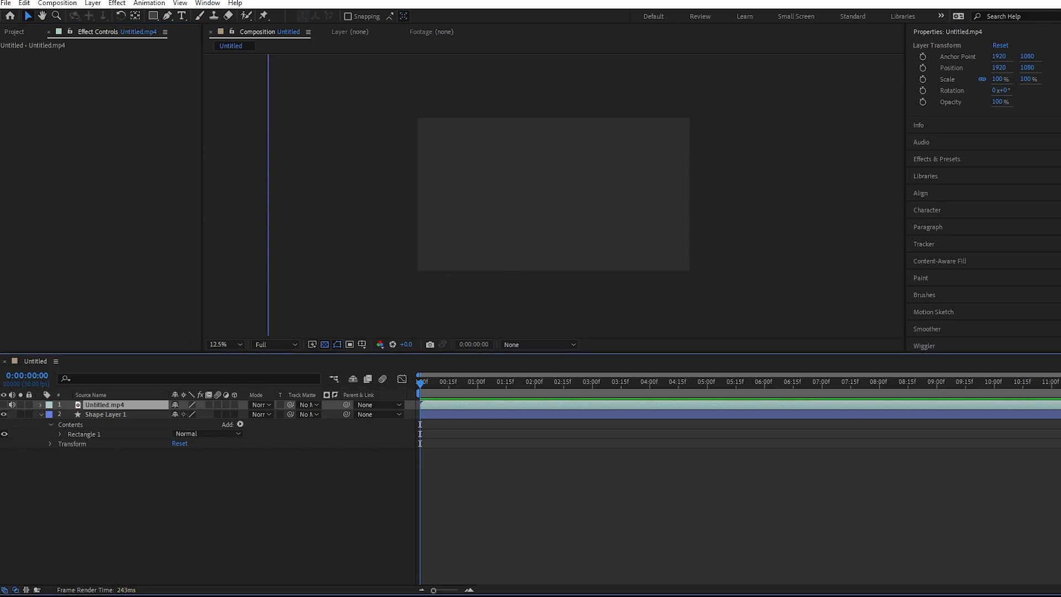
left_click(4, 406)
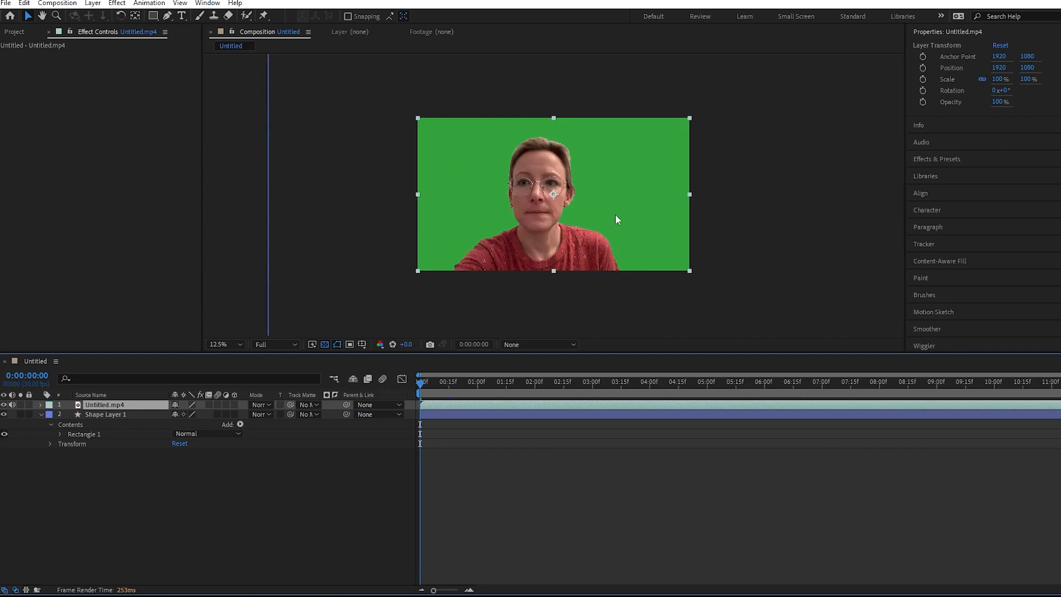
Step: Apply Keylight (1.2) to Untitled.mp4 with the green backdrop sampled as Screen Colour, and check the key by toggling Shape Layer 1's visibility
right_click(83, 117)
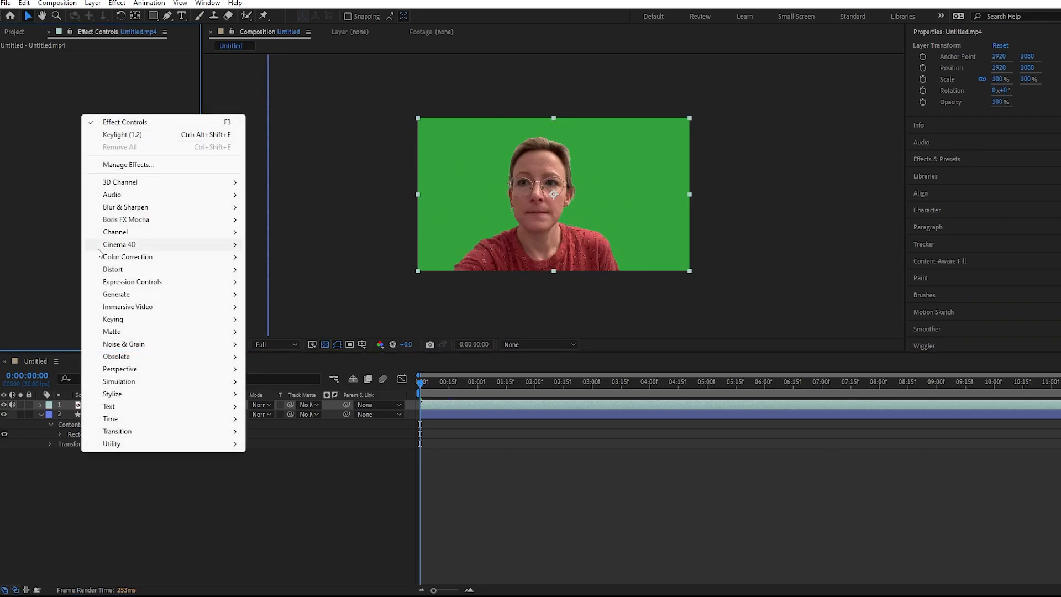
mouse_move(111, 321)
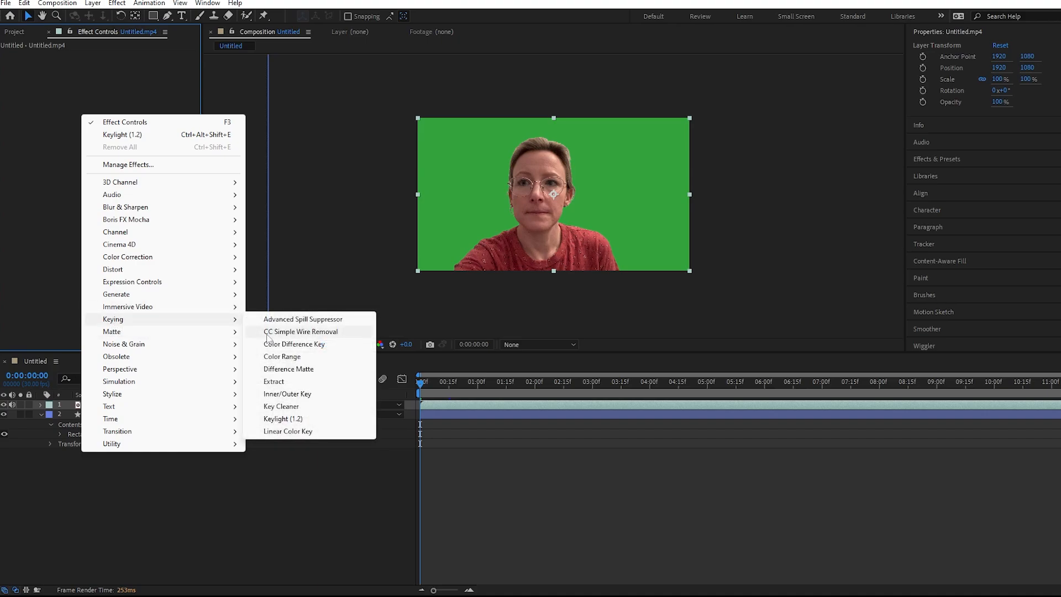
left_click(284, 418)
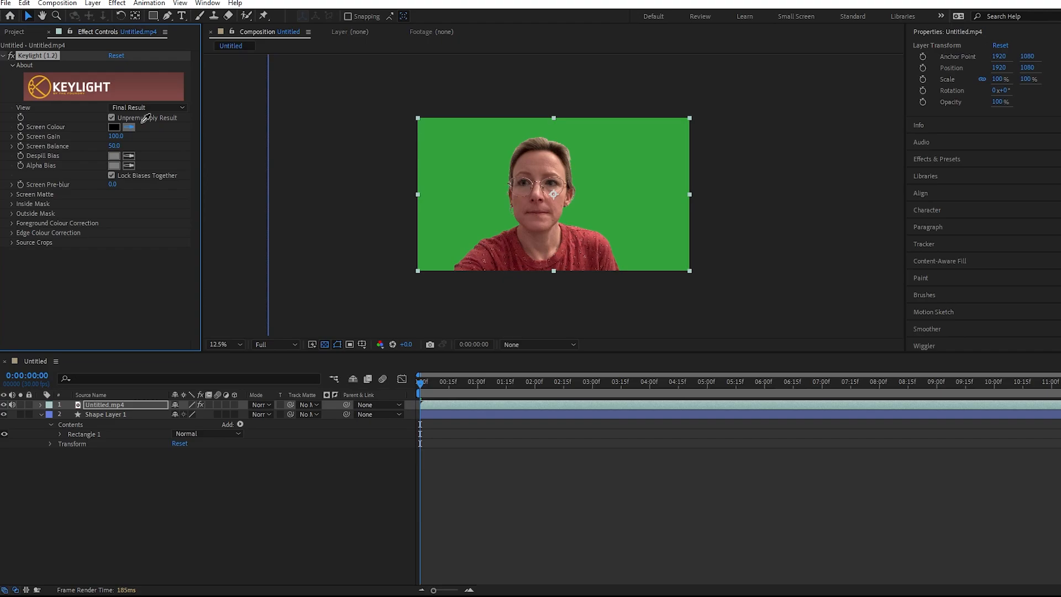
left_click(449, 150)
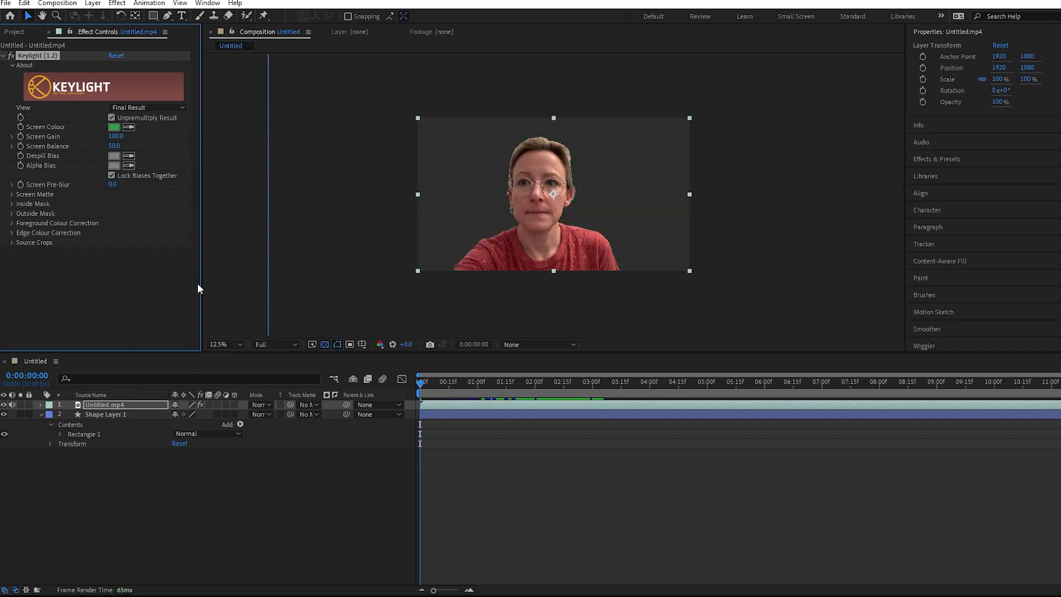
left_click(4, 399)
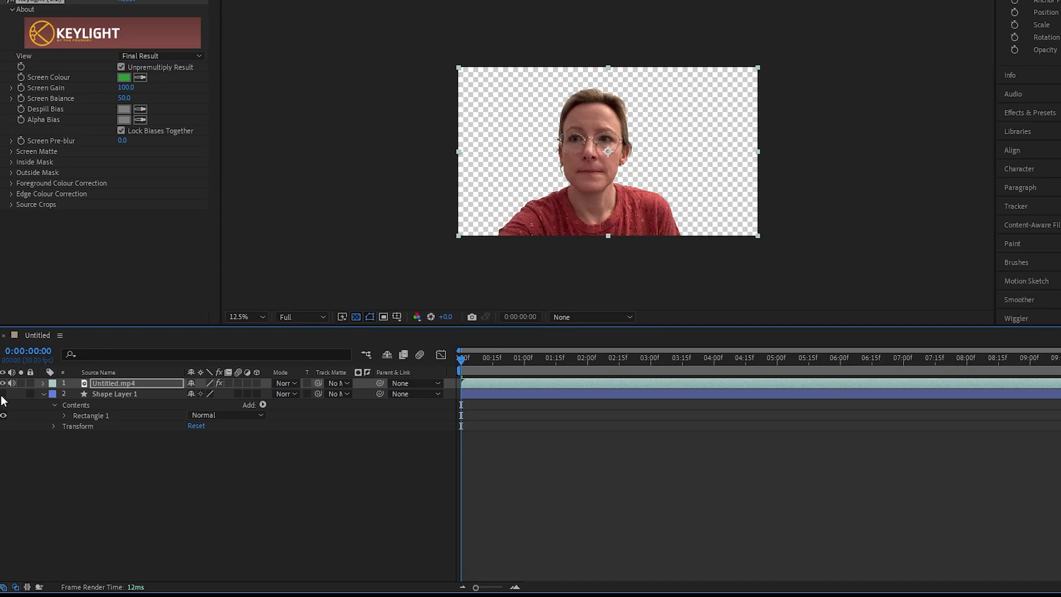
left_click(3, 394)
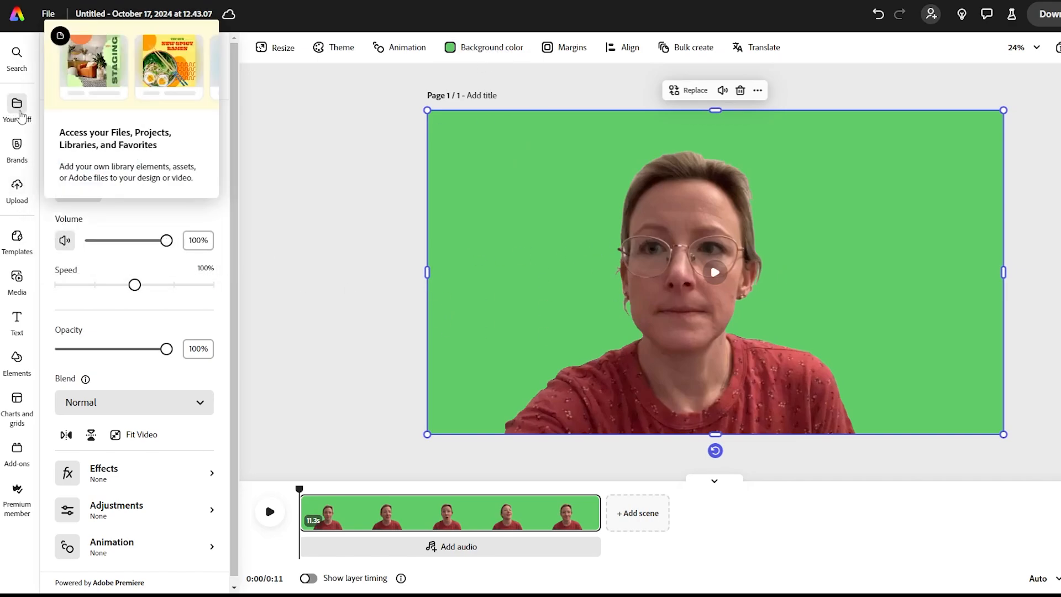
left_click(17, 110)
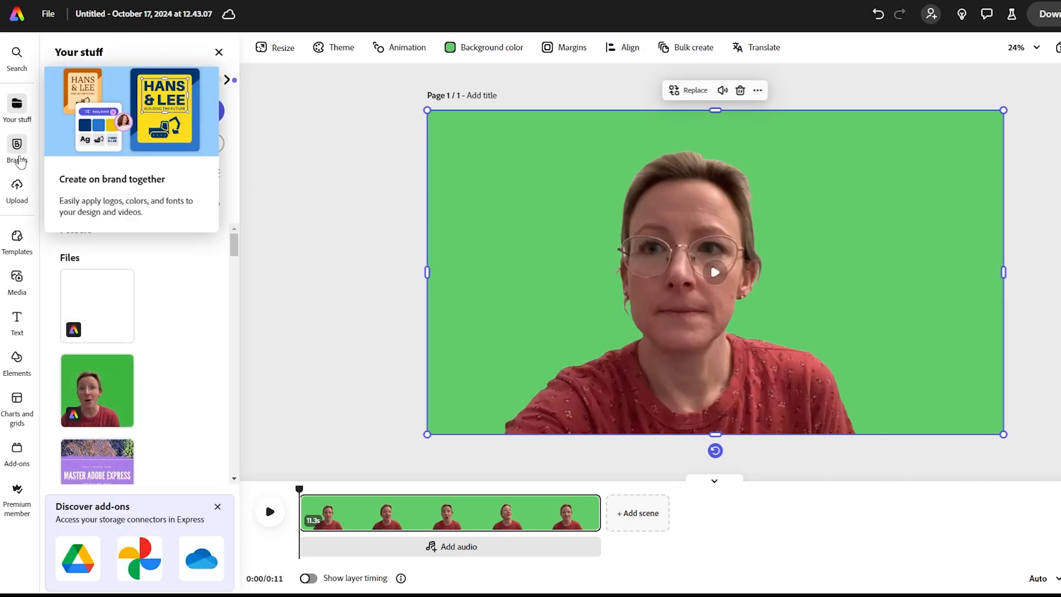
left_click(16, 240)
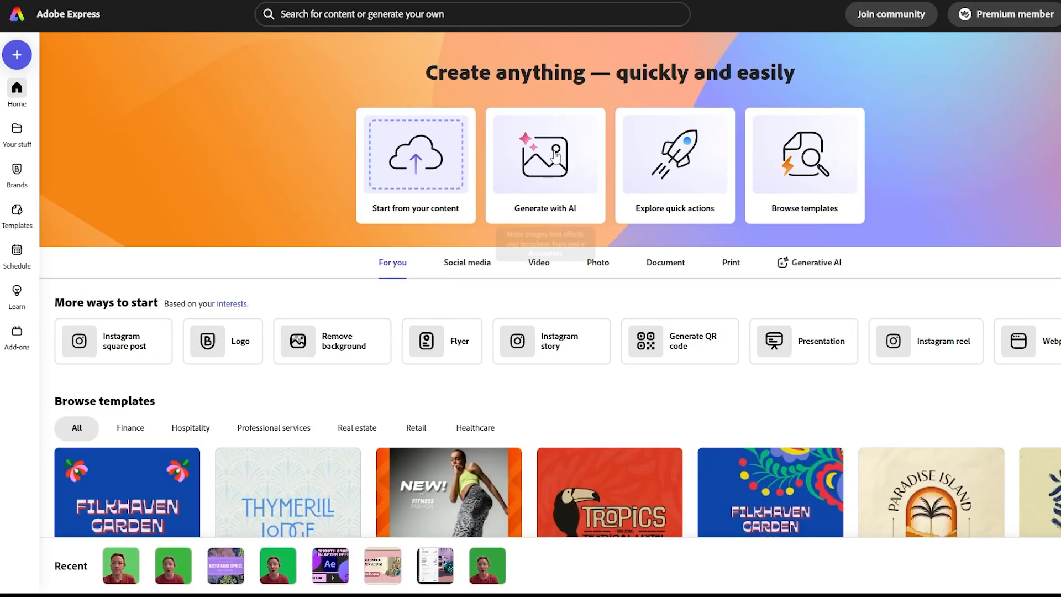
Step: Open the generative AI template generator from the Adobe Express home page and set the format to YouTube thumbnail
left_click(532, 177)
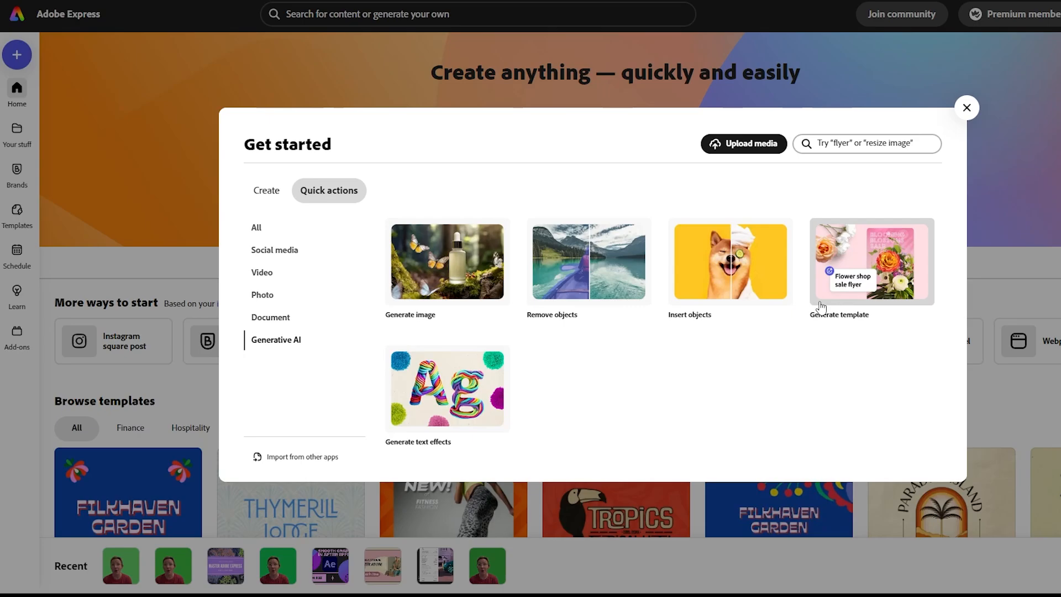
left_click(912, 289)
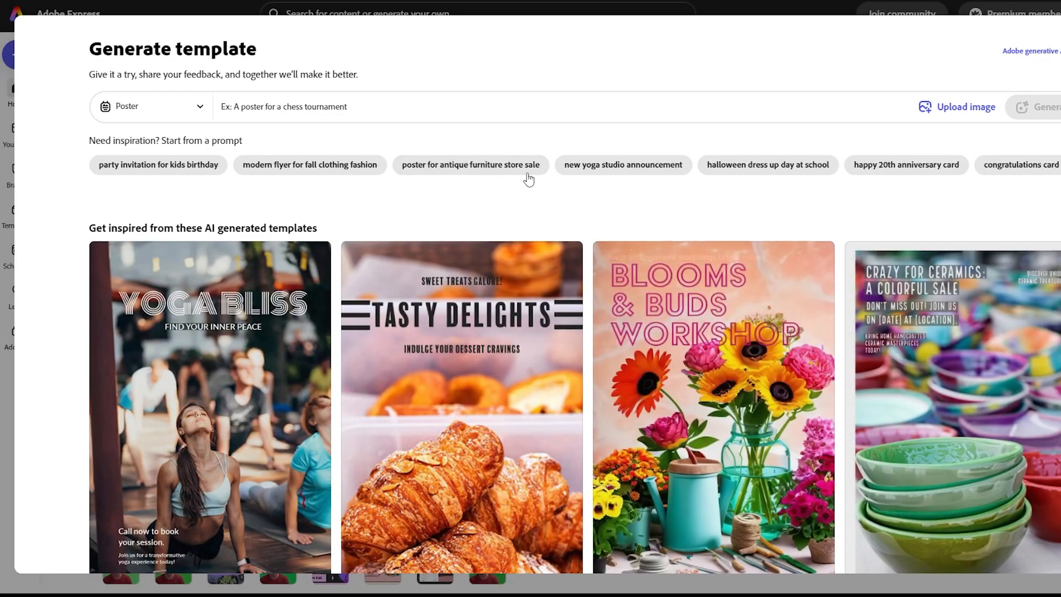
left_click(201, 108)
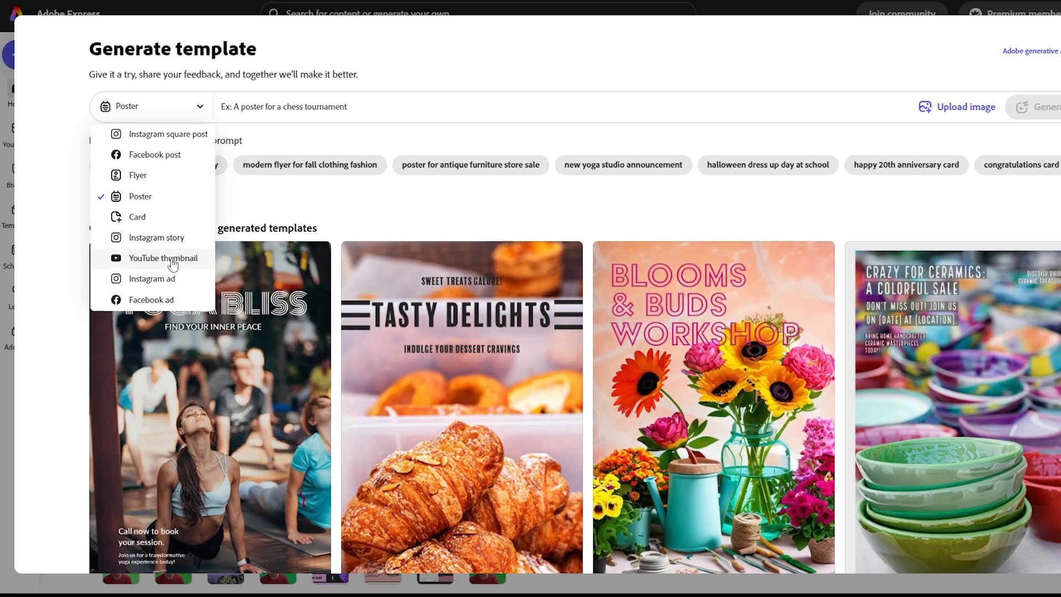
left_click(146, 261)
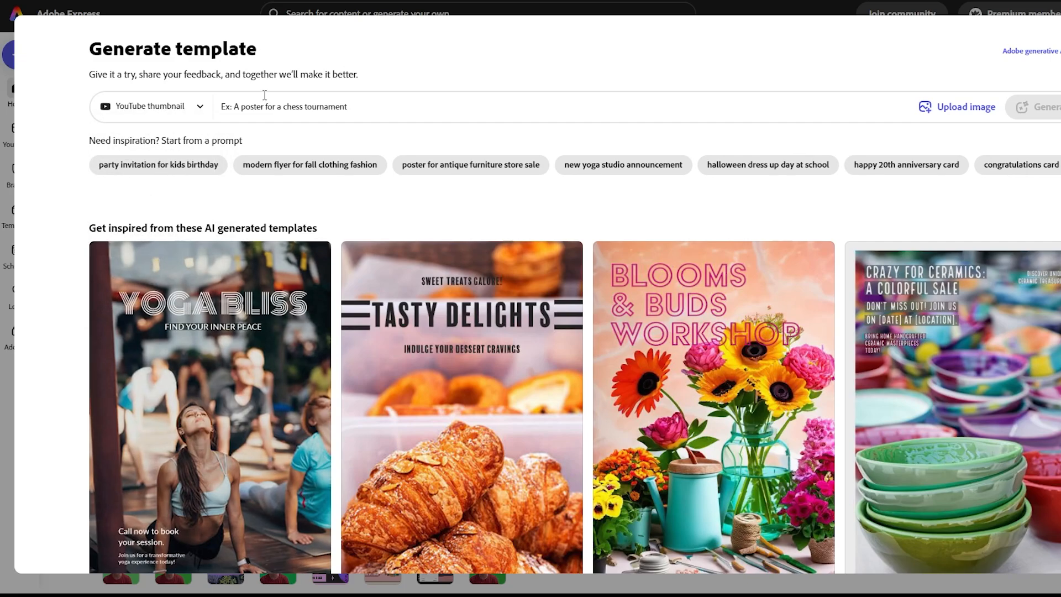
Step: Generate templates from the prompt "Tutorial for adobe express beginners" and browse the resulting thumbnails
left_click(279, 113)
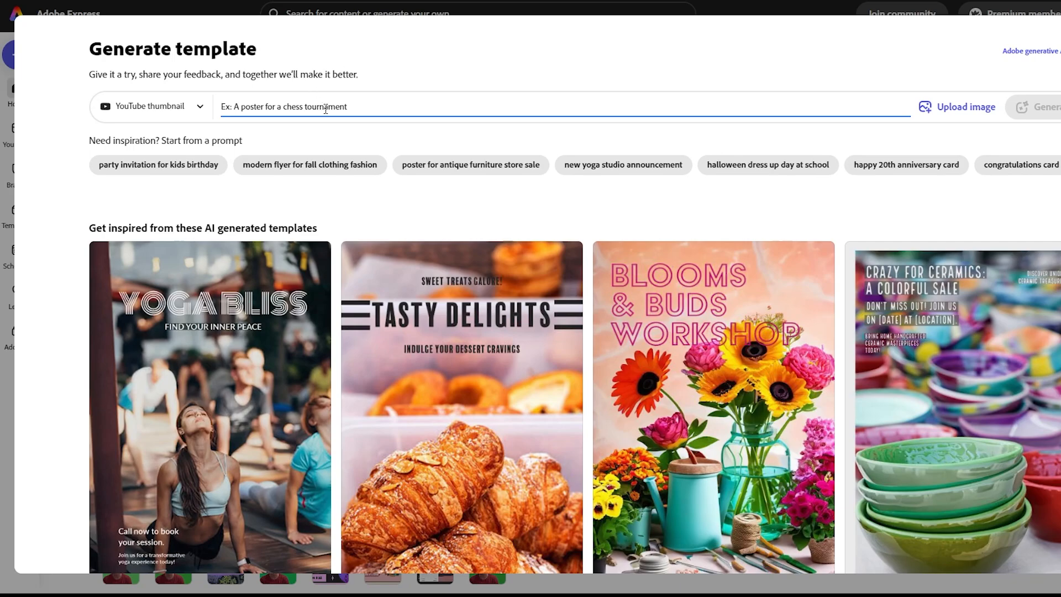
type("Tutorial for adobe express beginner")
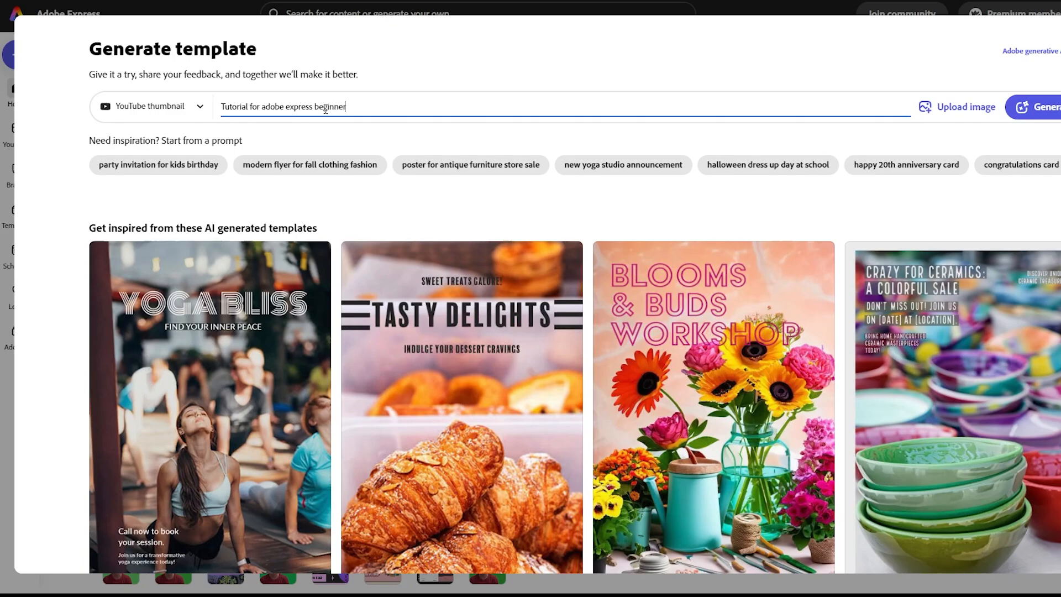
type("s")
key("Return")
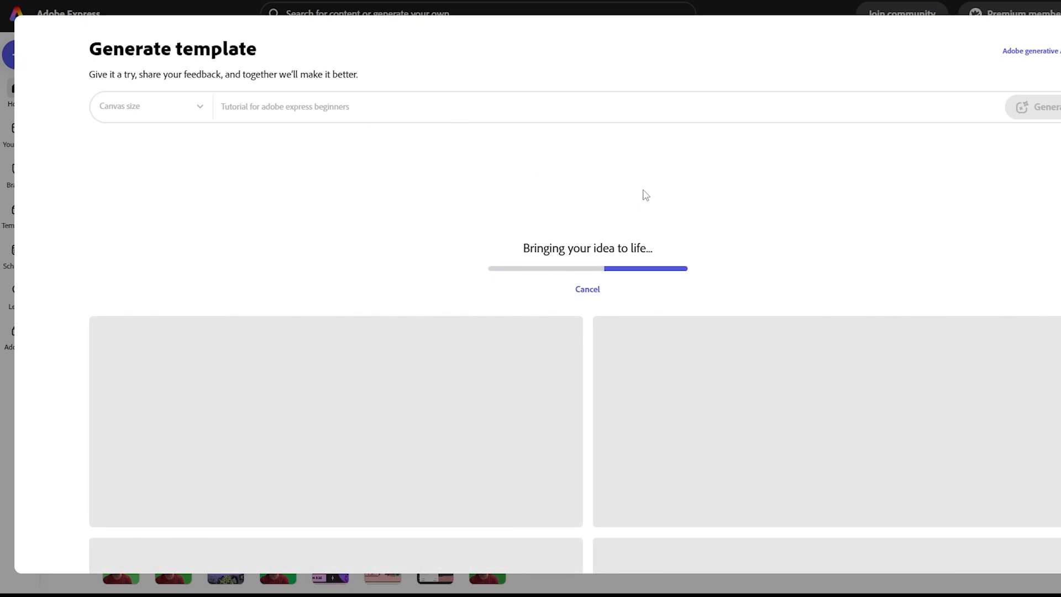
scroll(486, 220, "down", 1)
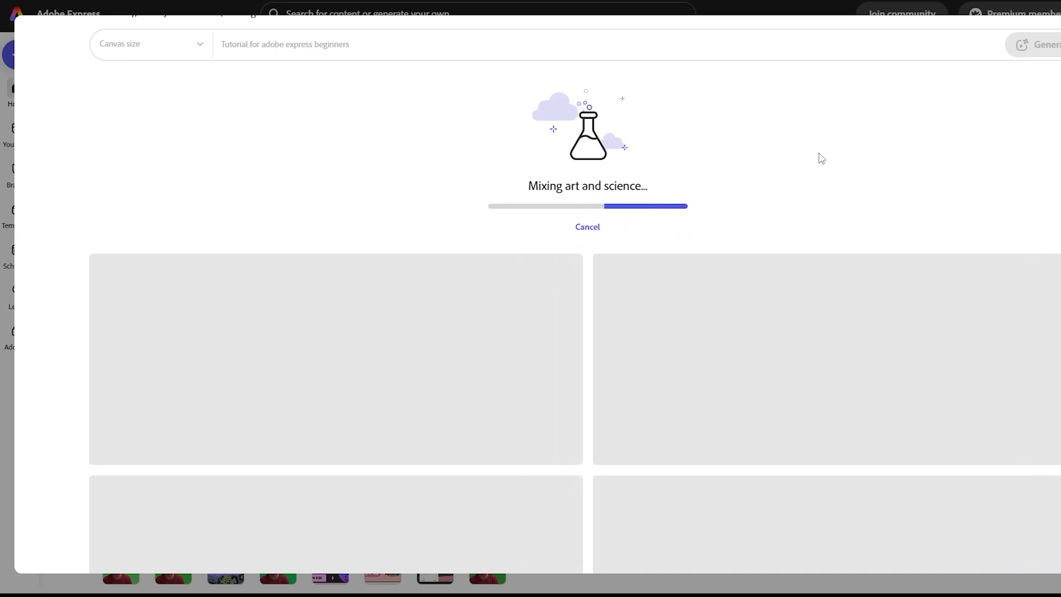
scroll(822, 159, "down", 2)
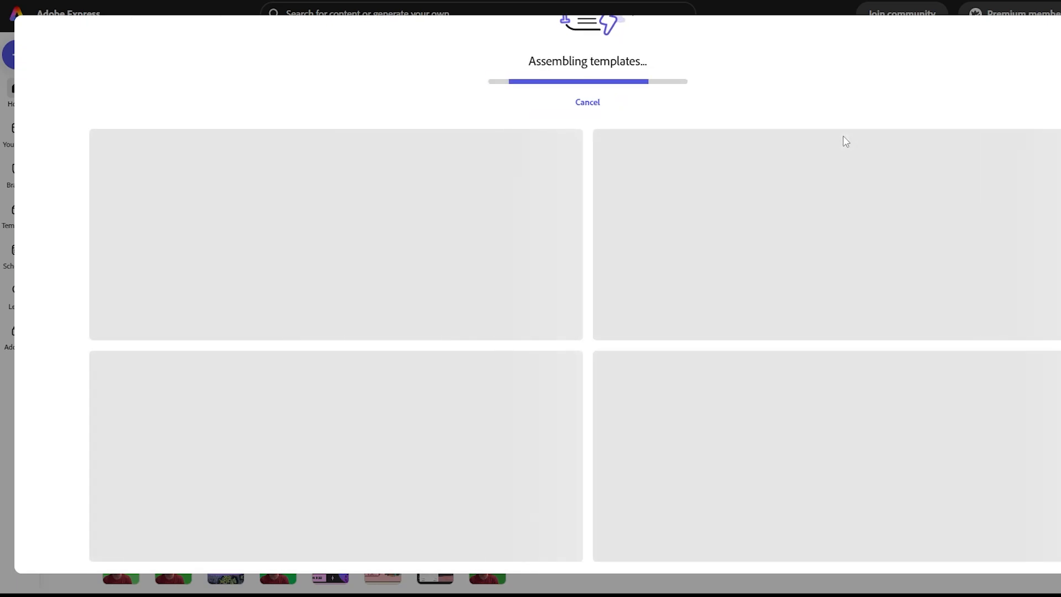
scroll(840, 158, "down", 3)
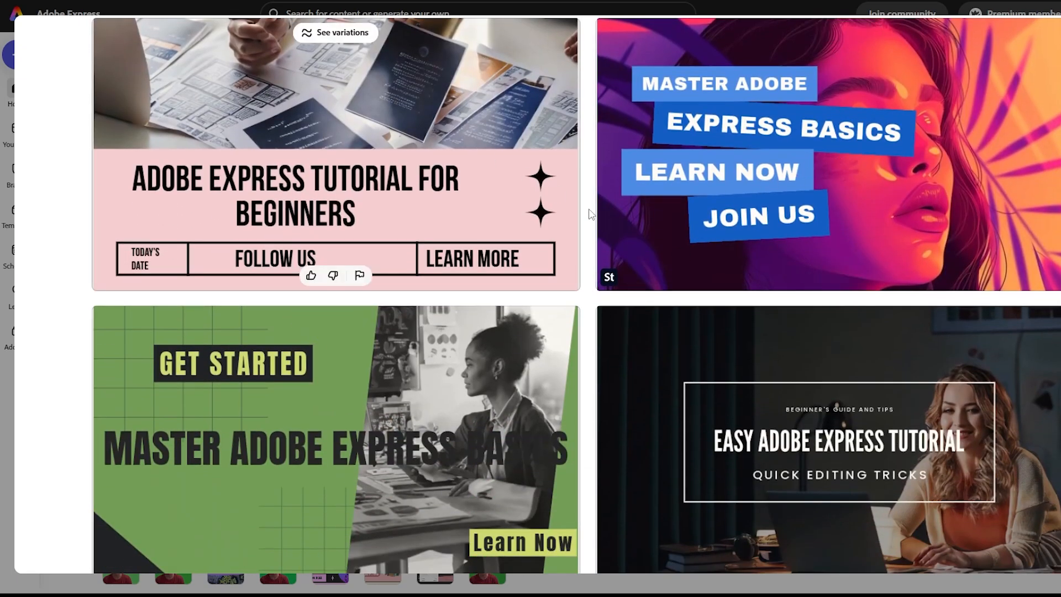
Step: Compare the generated YouTube thumbnails and open the "Easy Adobe Express Tutorial" template for editing
scroll(690, 324, "down", 2)
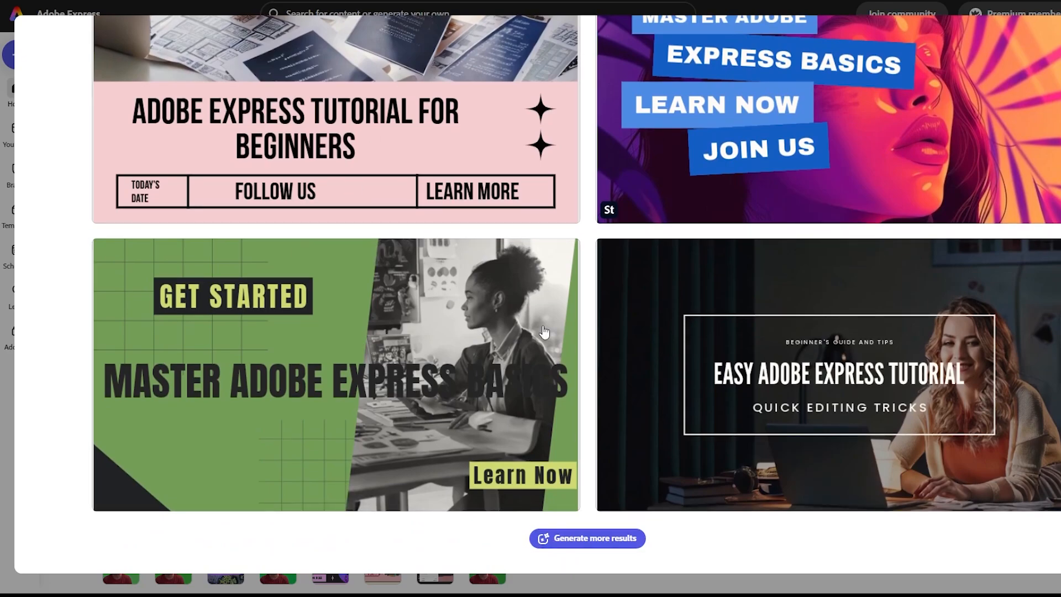
scroll(595, 285, "up", 1)
scroll(595, 285, "up", 3)
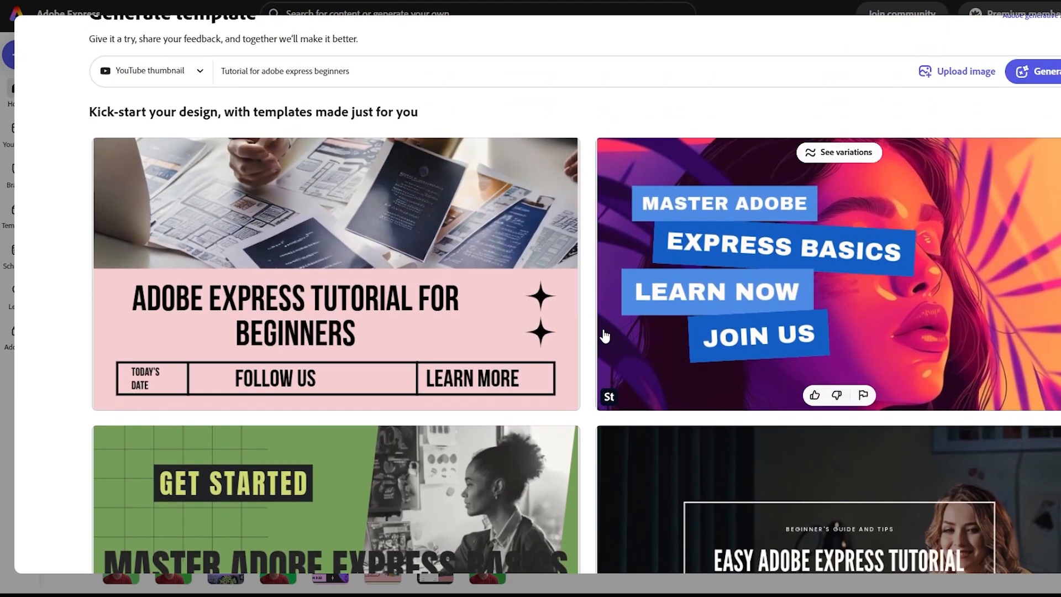
scroll(602, 334, "down", 4)
scroll(445, 318, "up", 3)
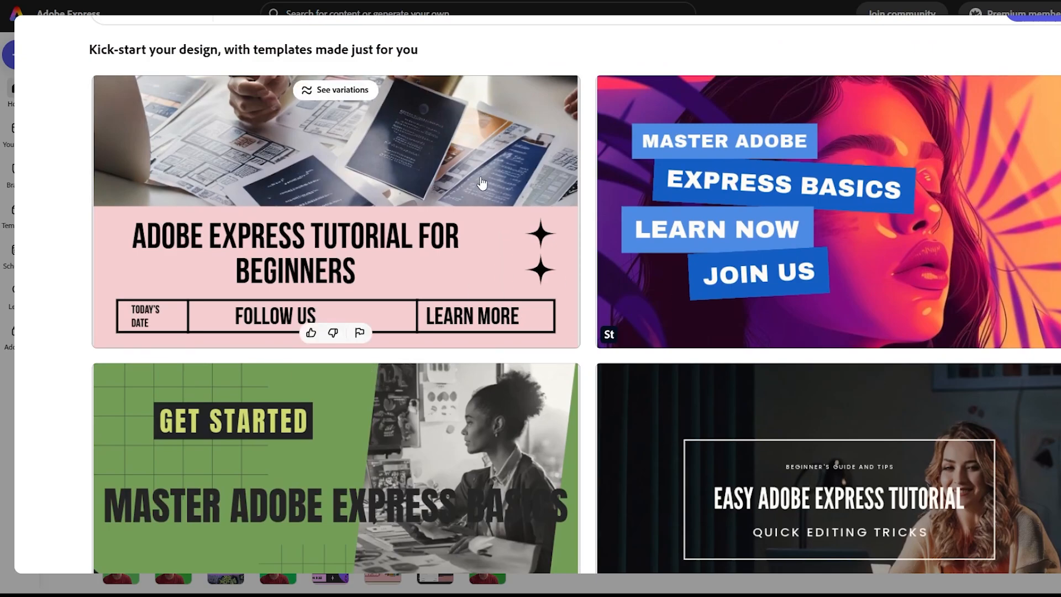
scroll(680, 285, "down", 2)
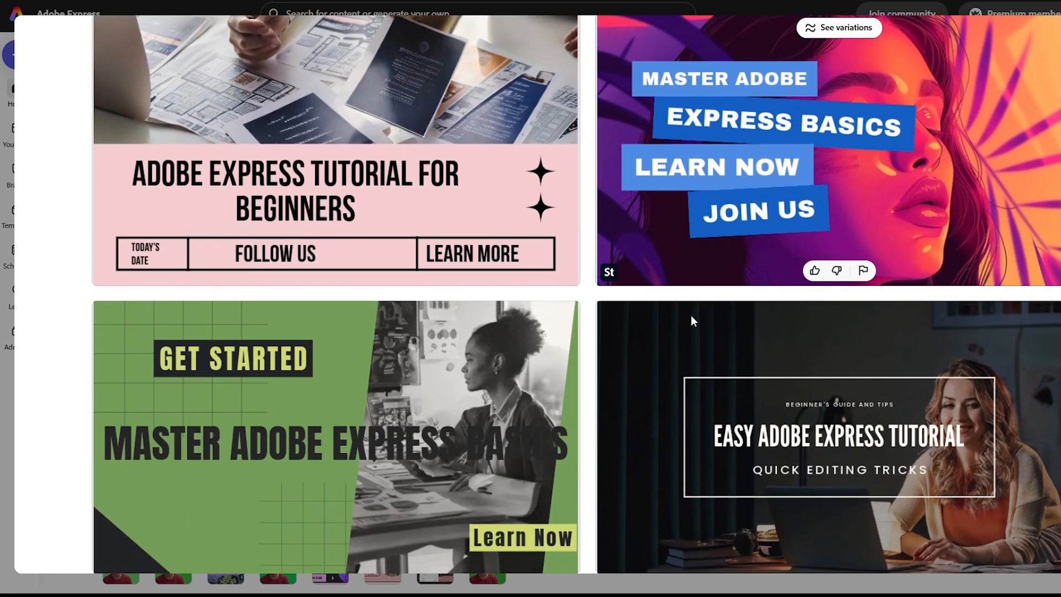
scroll(719, 360, "down", 2)
left_click(718, 277)
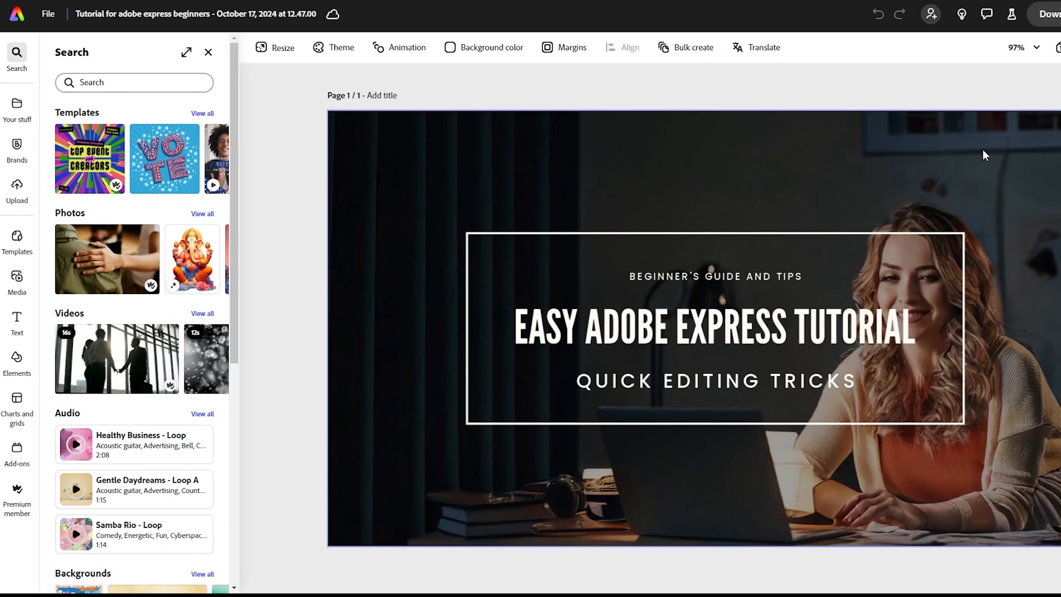
Step: Select the thumbnail's background image and look through your own stored files for a possible replacement
left_click(913, 151)
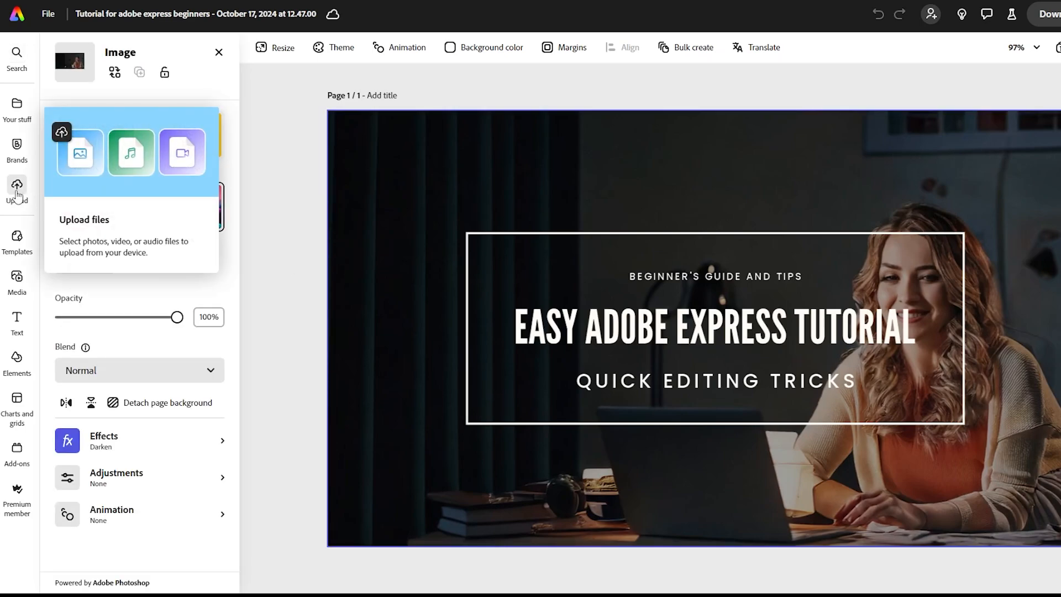
left_click(18, 105)
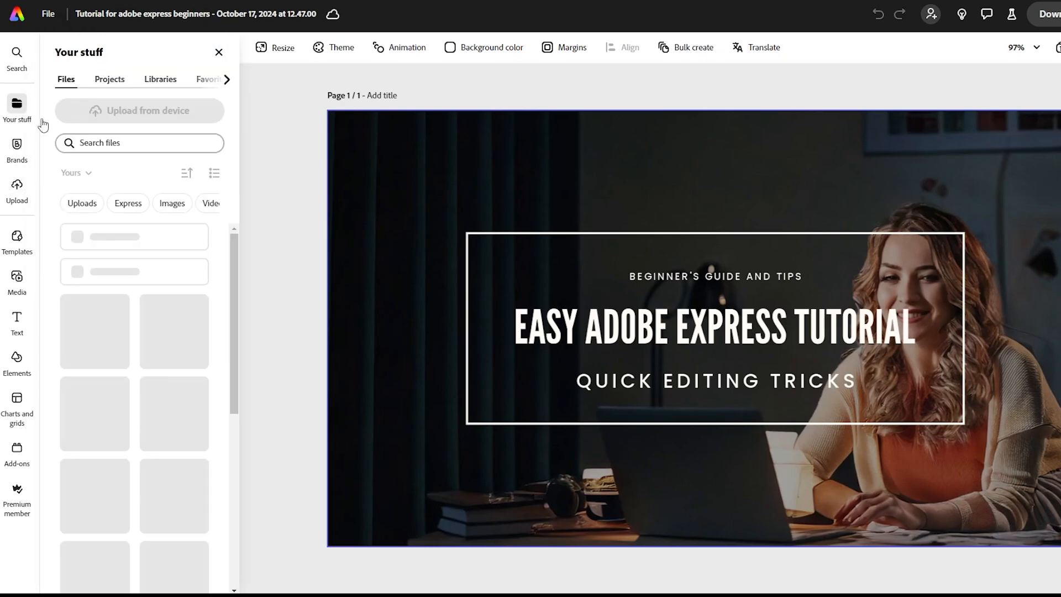
scroll(161, 326, "down", 5)
scroll(160, 315, "up", 5)
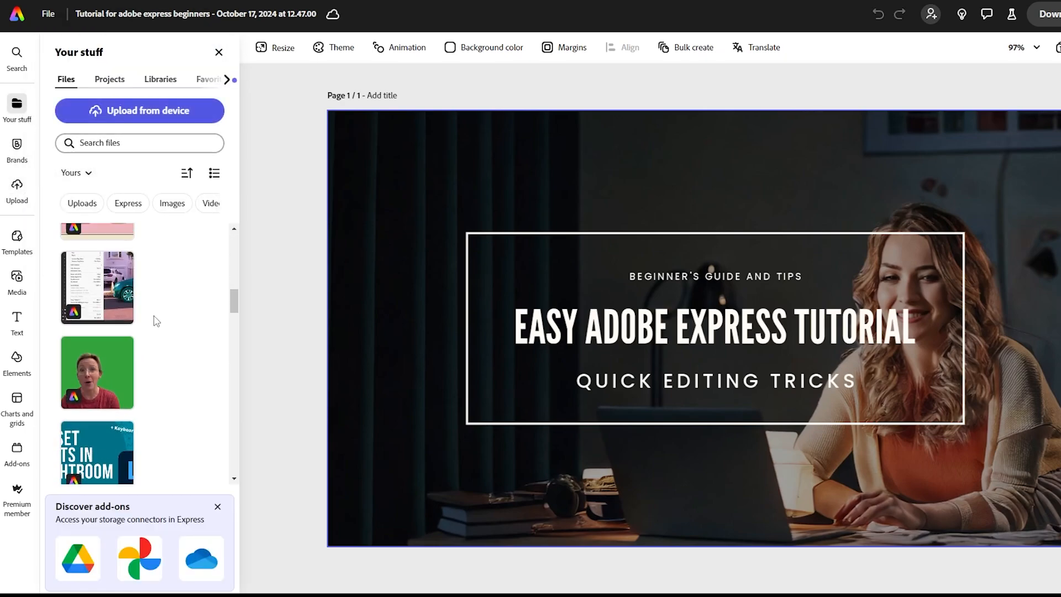
scroll(155, 304, "down", 8)
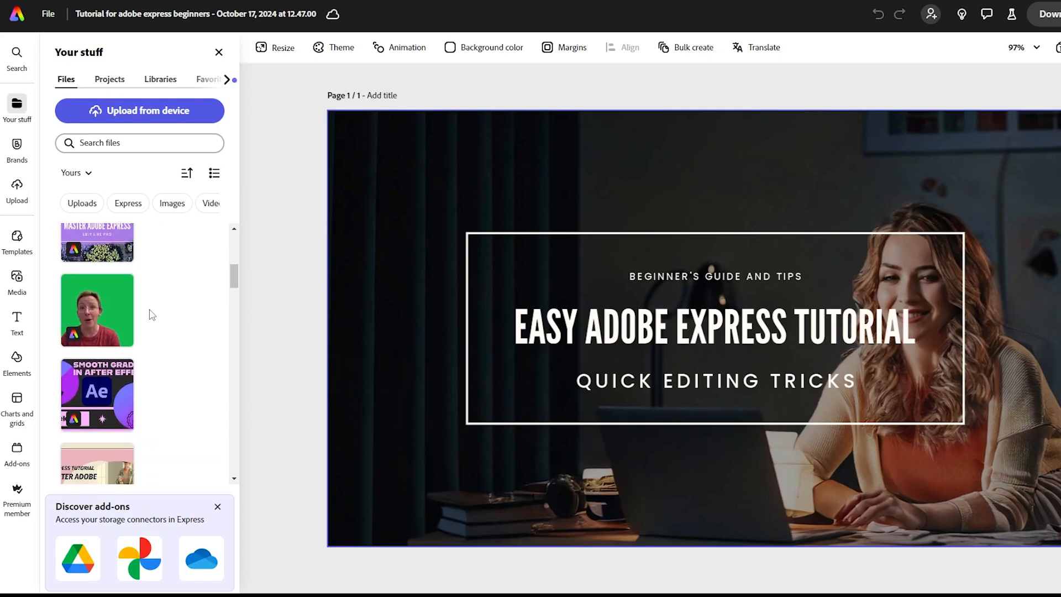
scroll(150, 328, "up", 6)
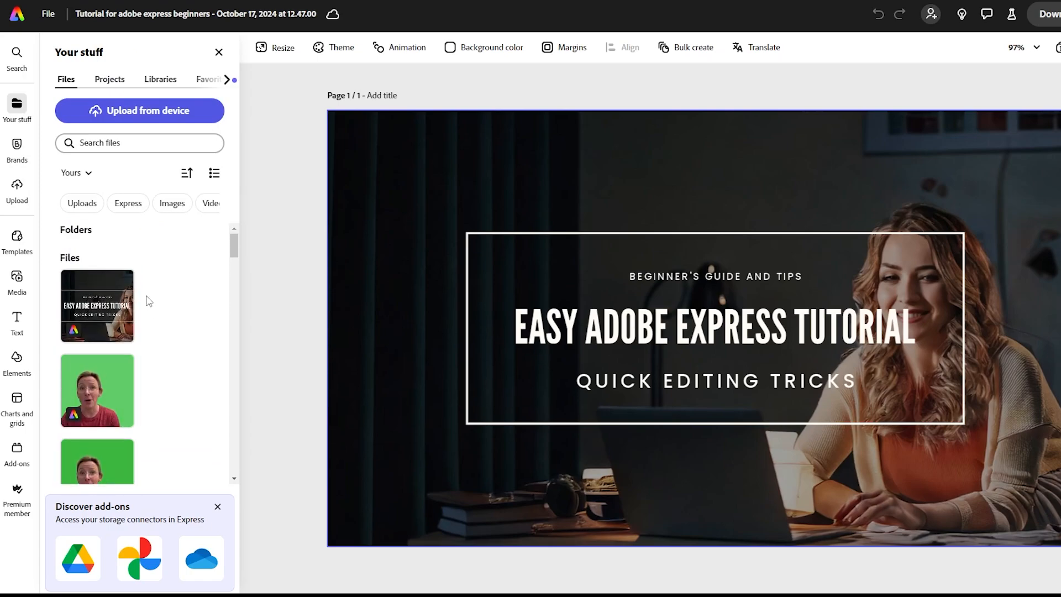
Step: Open the media library, dismiss its add-ons suggestion, and show only photos
left_click(17, 278)
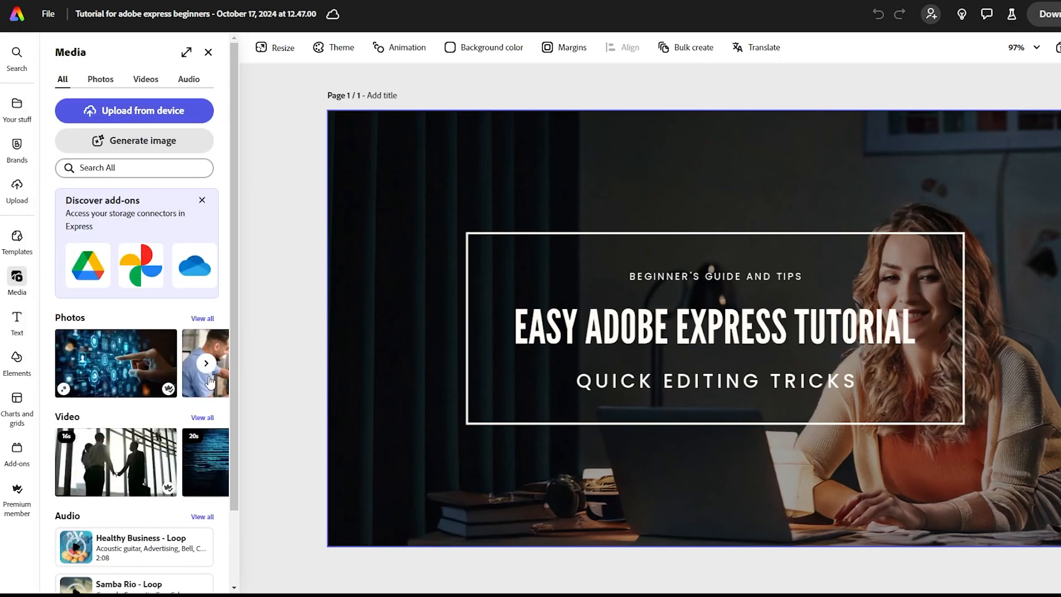
scroll(208, 370, "down", 2)
scroll(185, 343, "up", 2)
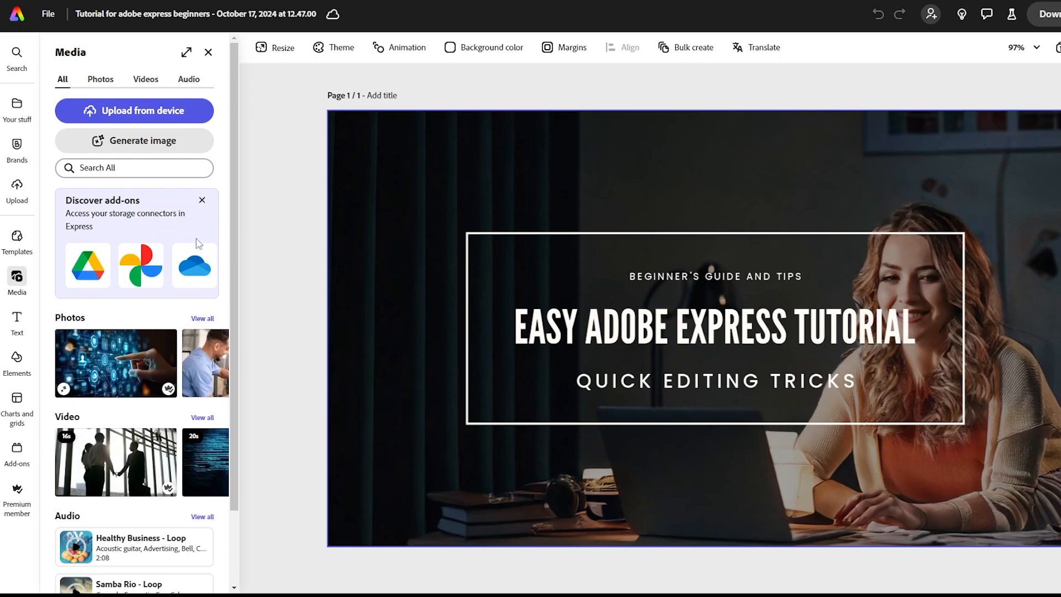
left_click(202, 200)
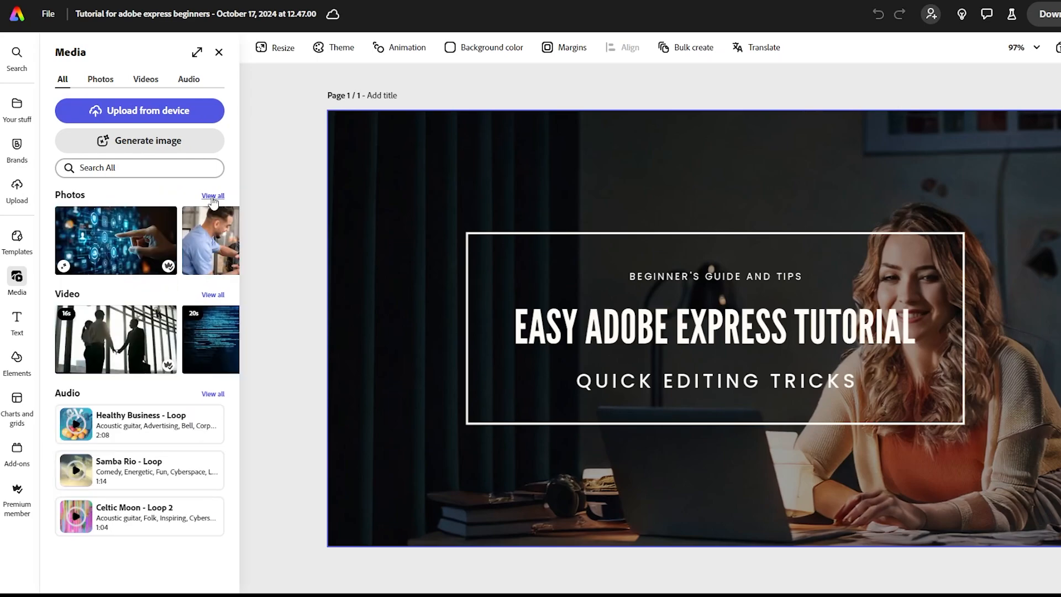
left_click(101, 79)
Step: Find the Flatlays stock photo of a black computer mouse on yellow and place it on the thumbnail page
scroll(200, 332, "down", 5)
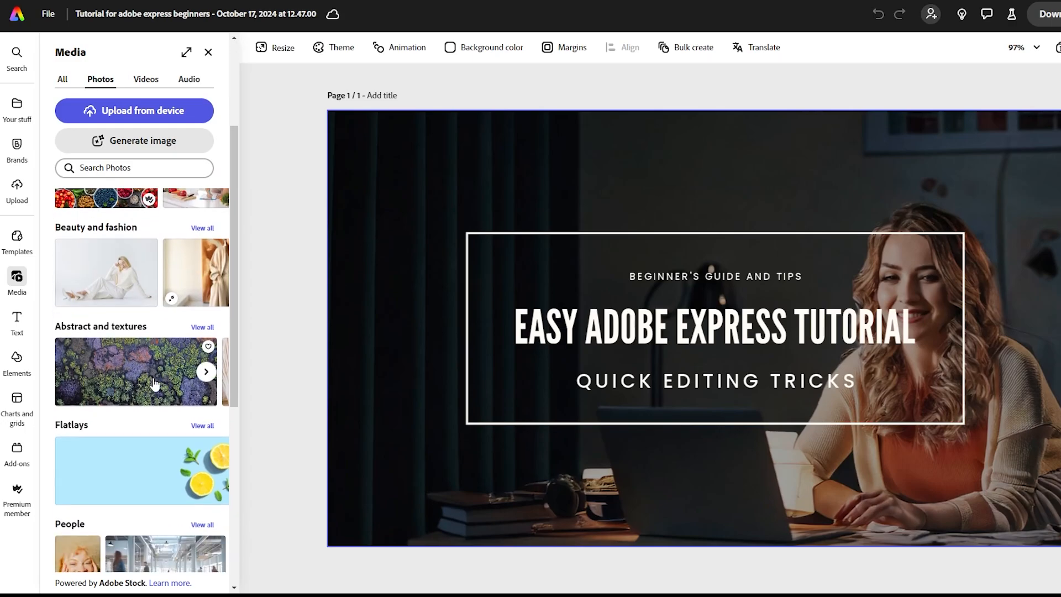
scroll(196, 248, "down", 3)
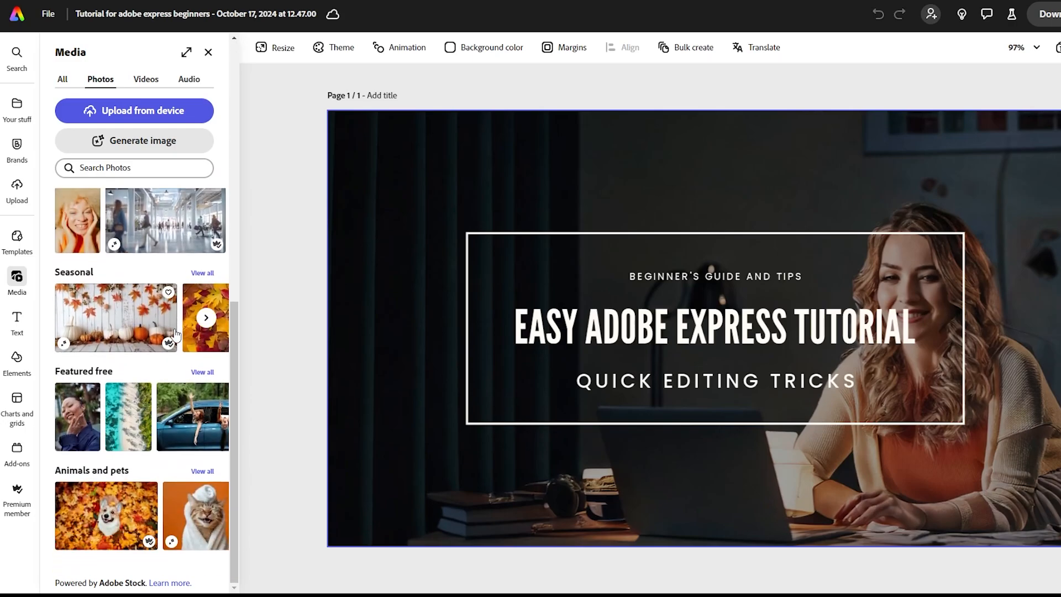
scroll(180, 313, "up", 5)
scroll(180, 312, "up", 2)
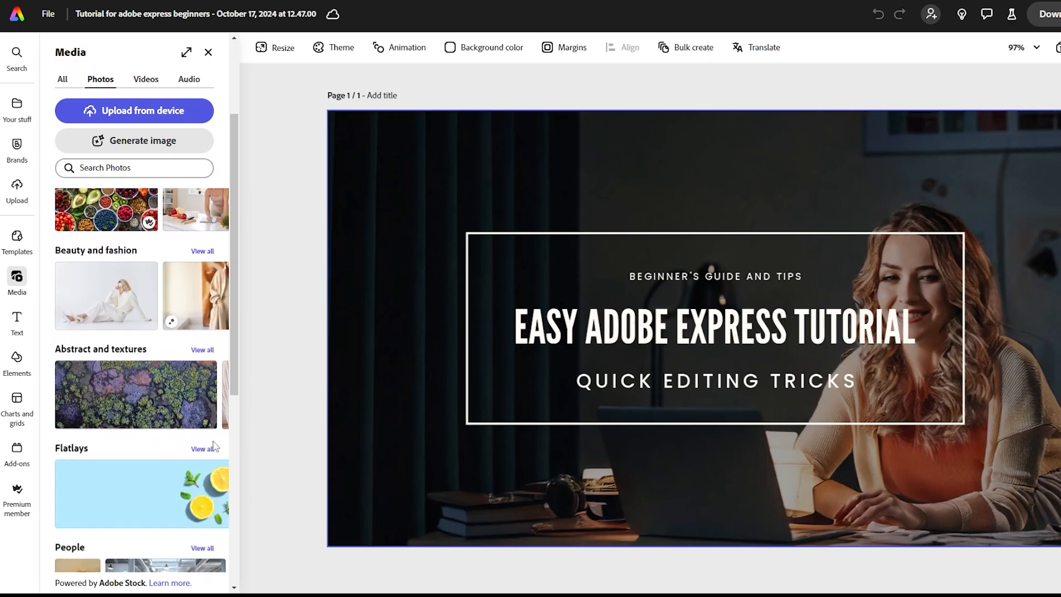
left_click(202, 449)
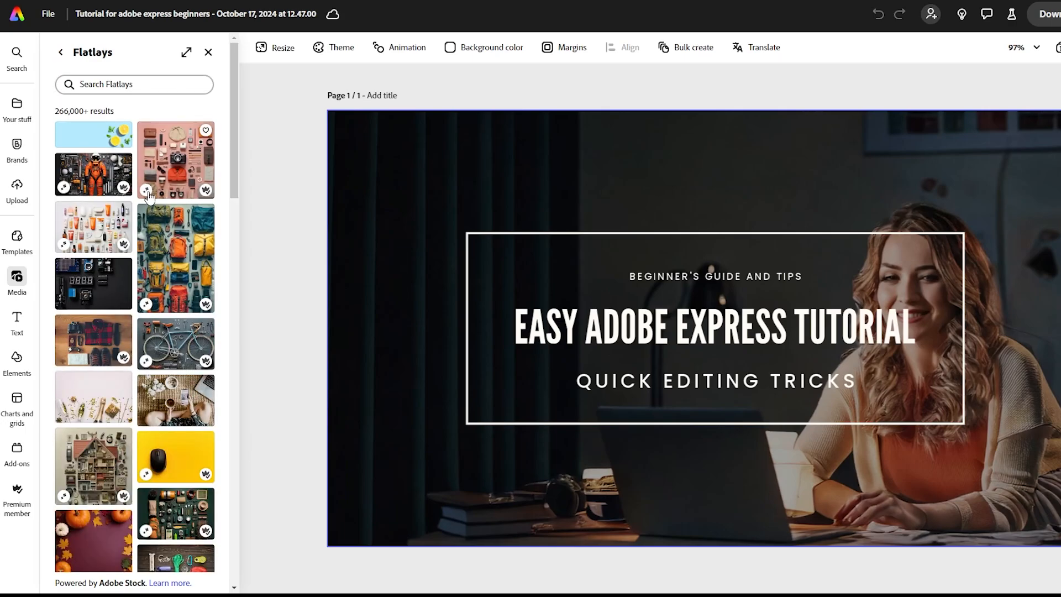
scroll(176, 331, "down", 1)
left_click_drag(169, 396, 487, 187)
left_click_drag(682, 305, 593, 260)
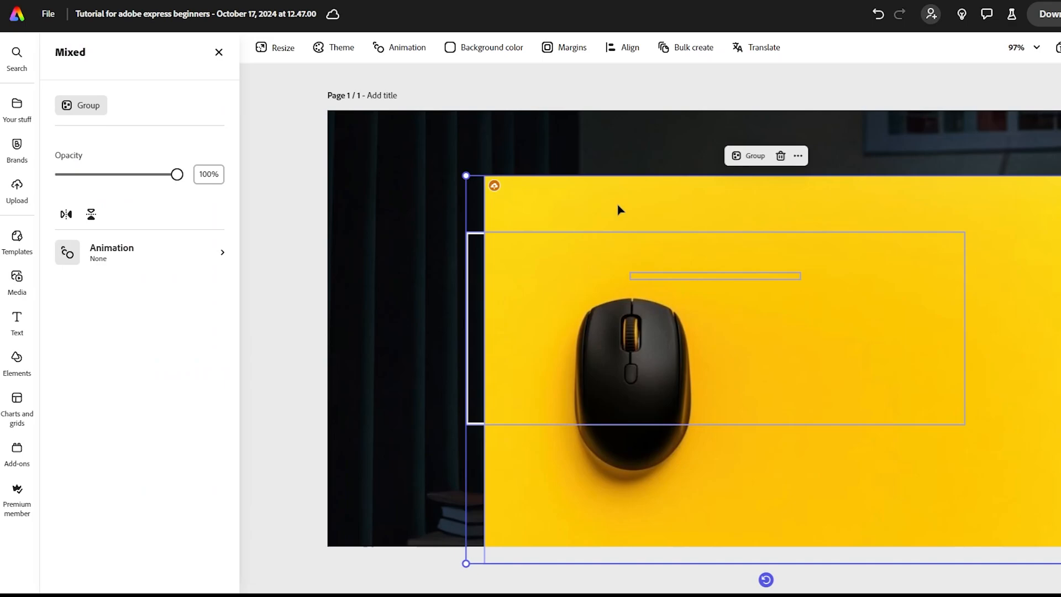
left_click_drag(619, 209, 509, 161)
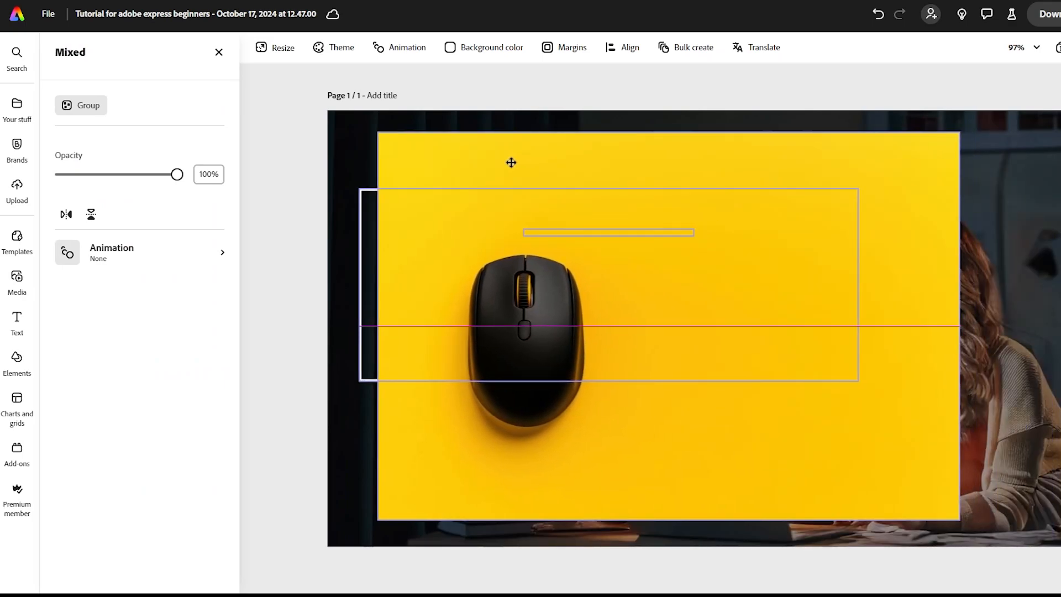
key("ctrl+z")
Step: Send the yellow mouse photo behind the text and frame, and enlarge and position it to cover the whole page
left_click(640, 185)
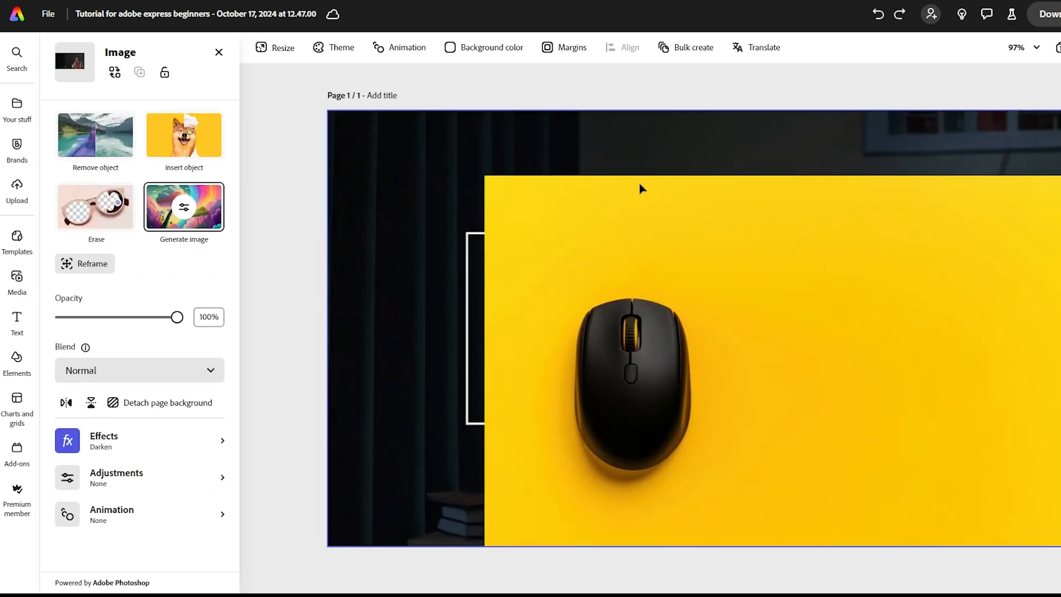
key("ctrl+shift+[")
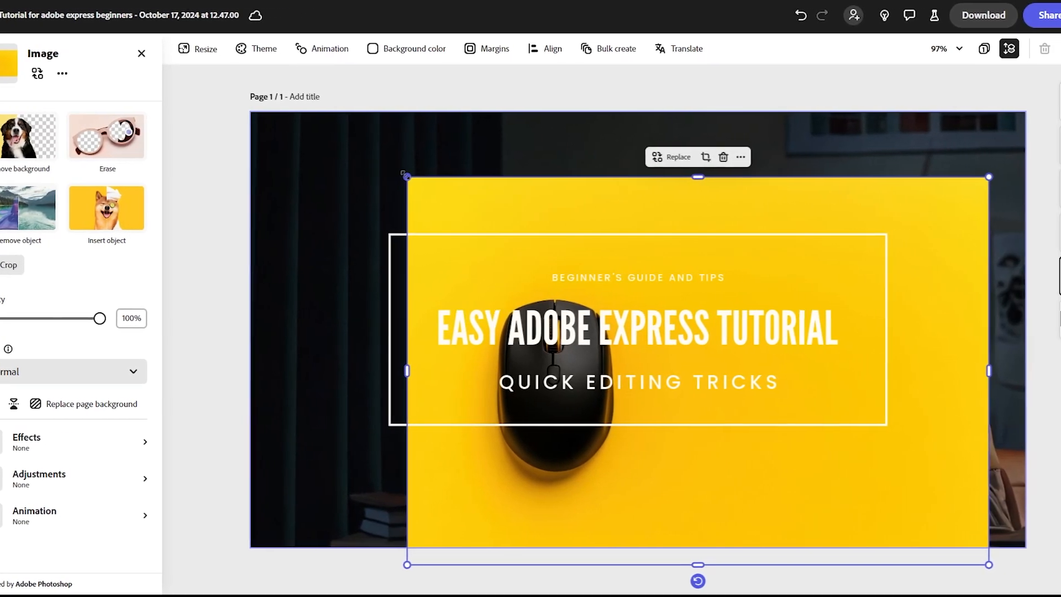
left_click_drag(485, 176, 276, 95)
left_click_drag(137, 98, 144, 114)
left_click_drag(355, 197, 305, 182)
left_click_drag(882, 300, 931, 292)
left_click_drag(281, 311, 259, 328)
left_click(534, 235)
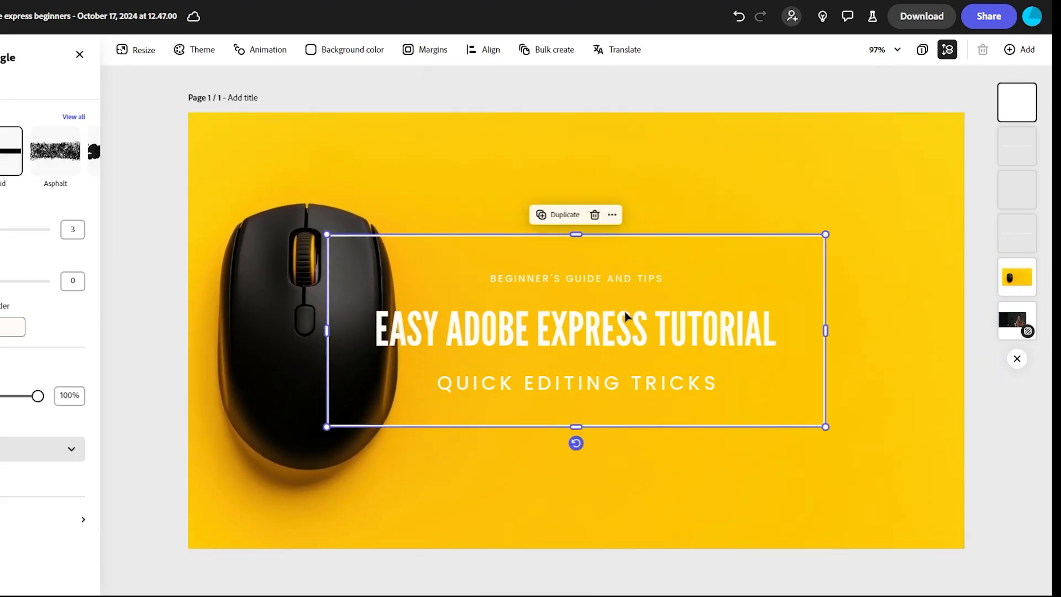
left_click_drag(766, 470, 711, 500)
key("ctrl+z")
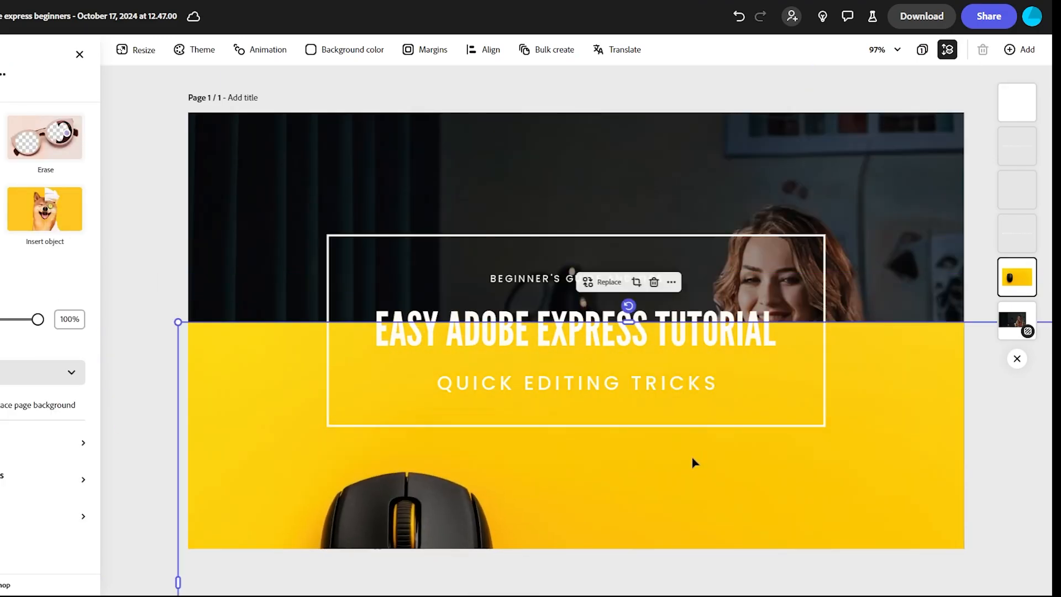
key("ctrl+z")
Step: Examine the layer stack by hiding and showing it and selecting the text and frame layers one by one
left_click(674, 369)
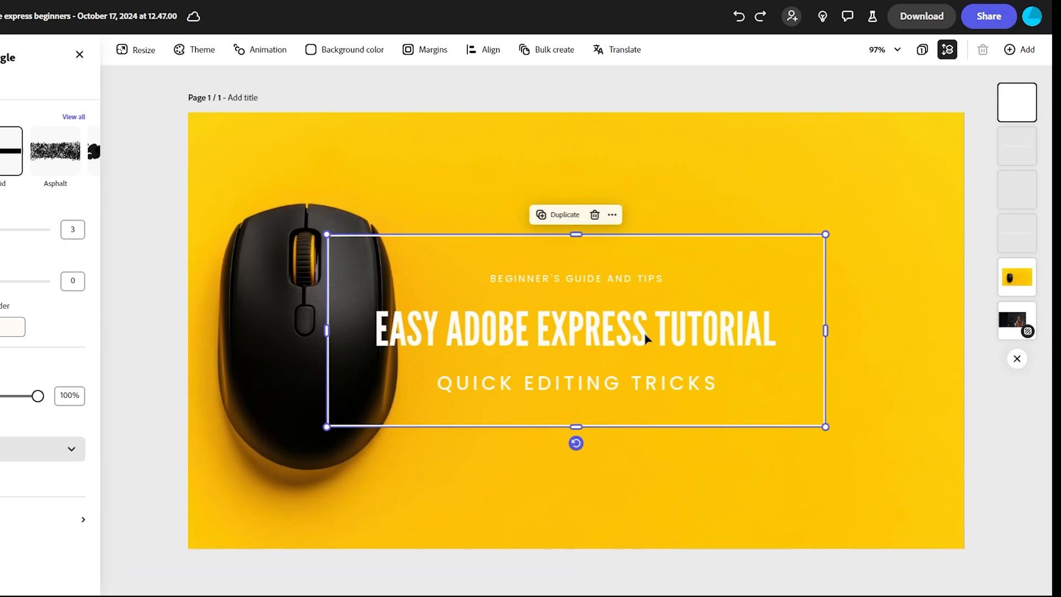
key("Escape")
left_click(612, 333)
left_click(1016, 234)
left_click(943, 55)
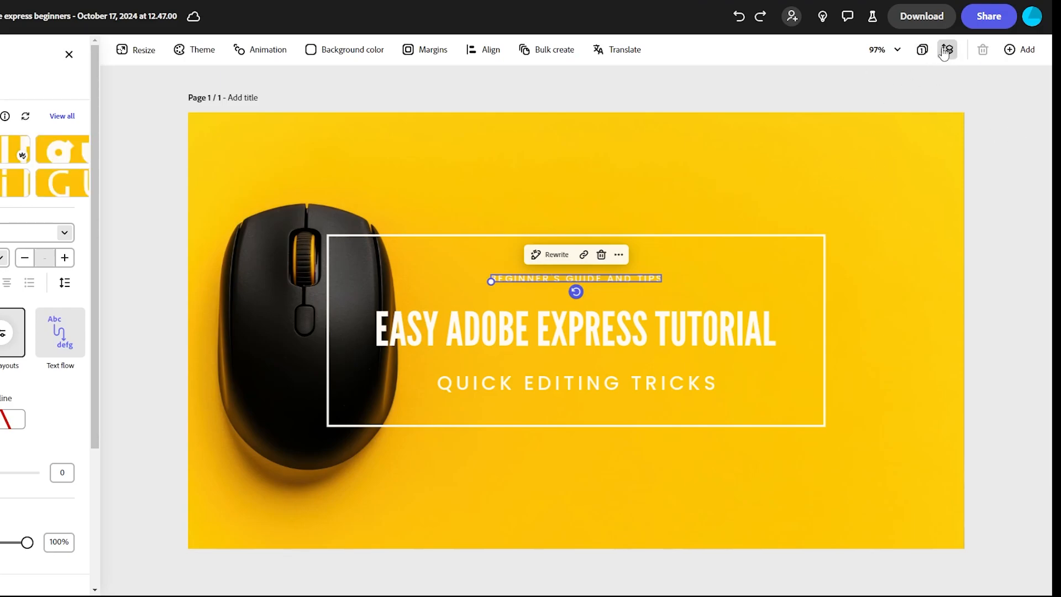
left_click(945, 52)
left_click(1019, 113)
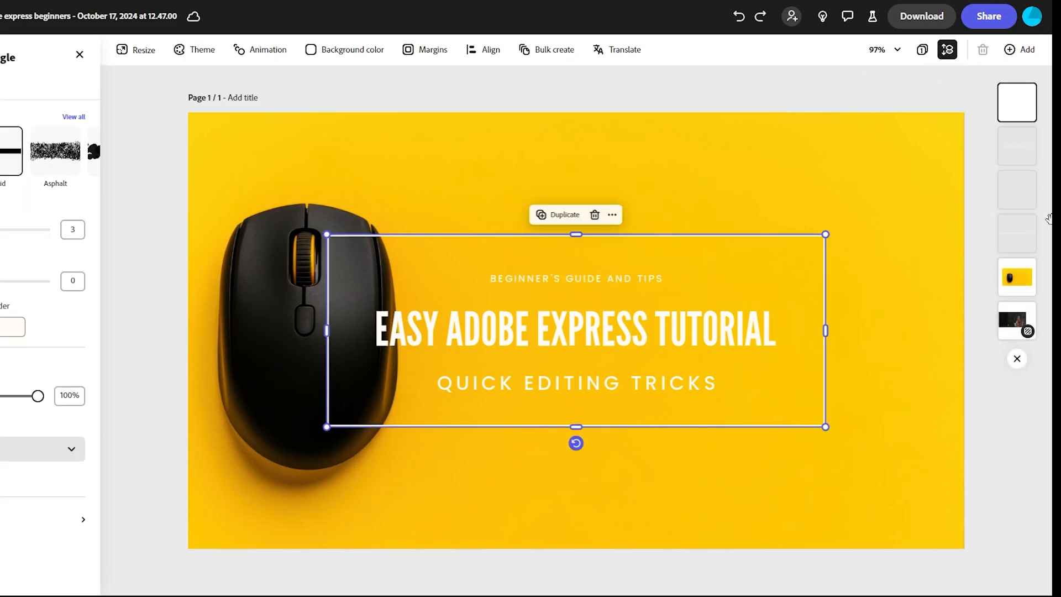
left_click(1001, 238)
left_click(1000, 191)
left_click(1000, 149)
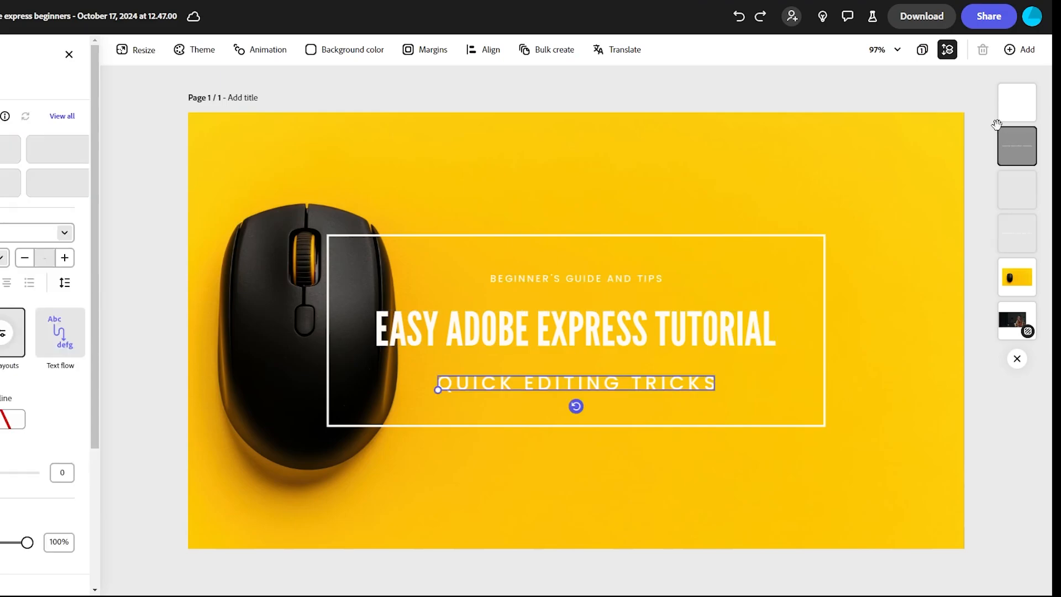
left_click(1012, 105)
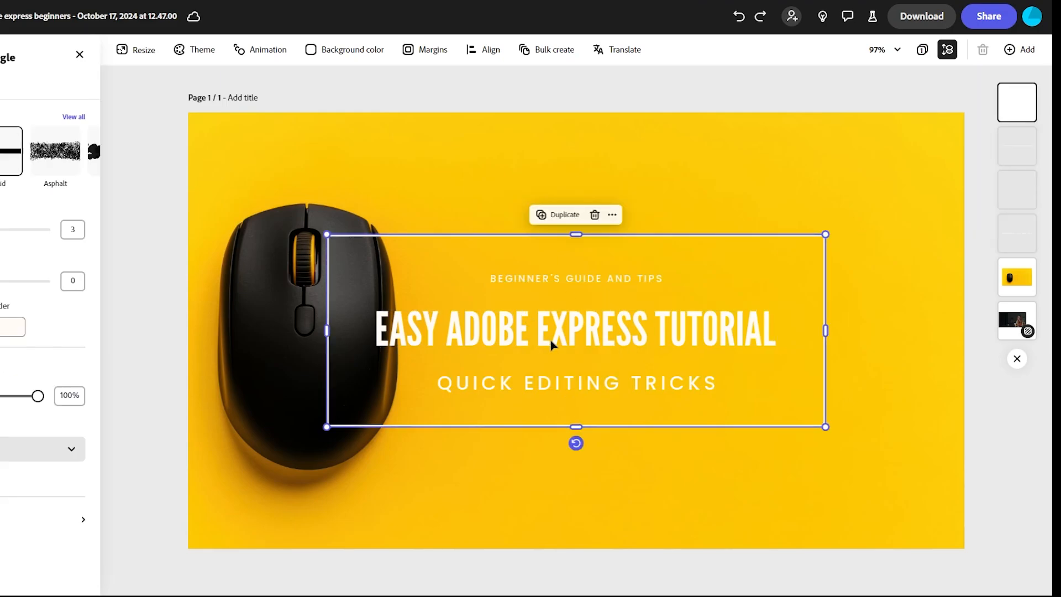
Step: Move the rectangular frame right, clear of the computer mouse, and nudge the yellow photo slightly left
left_click_drag(551, 344, 600, 346)
left_click(509, 496)
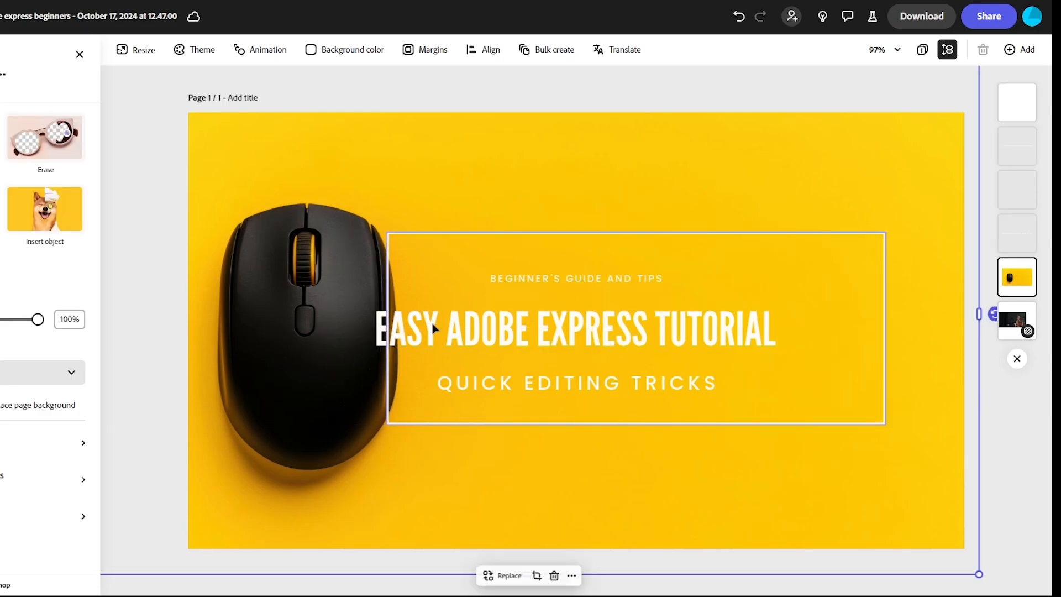
mouse_move(432, 326)
left_mouse_down()
mouse_move(527, 326)
mouse_move(421, 323)
left_mouse_up()
left_click(564, 338)
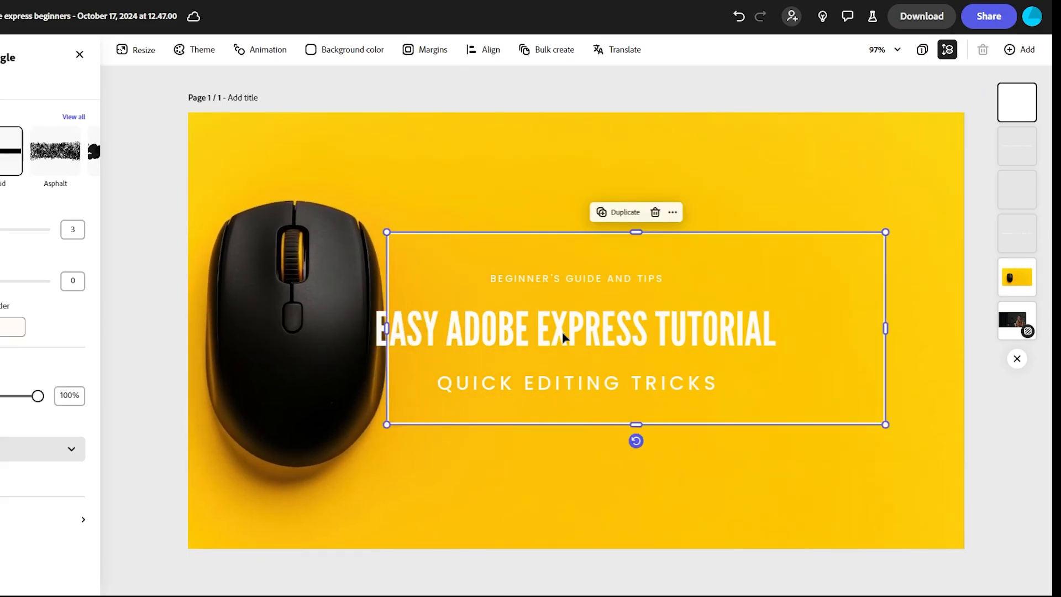
left_click_drag(595, 337, 598, 332)
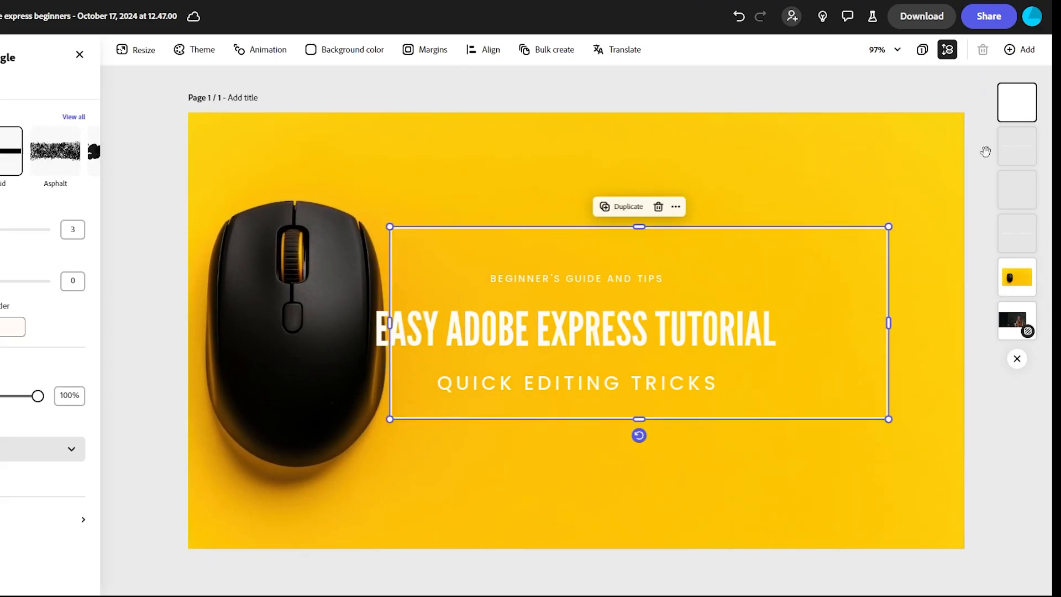
Step: Move the "Quick Editing Tricks" subtitle and the "Easy Adobe Express Tutorial" title right to centre them inside the frame
left_click(1016, 147)
left_click_drag(544, 386, 607, 383)
left_click(1017, 190)
left_click_drag(542, 331, 615, 332)
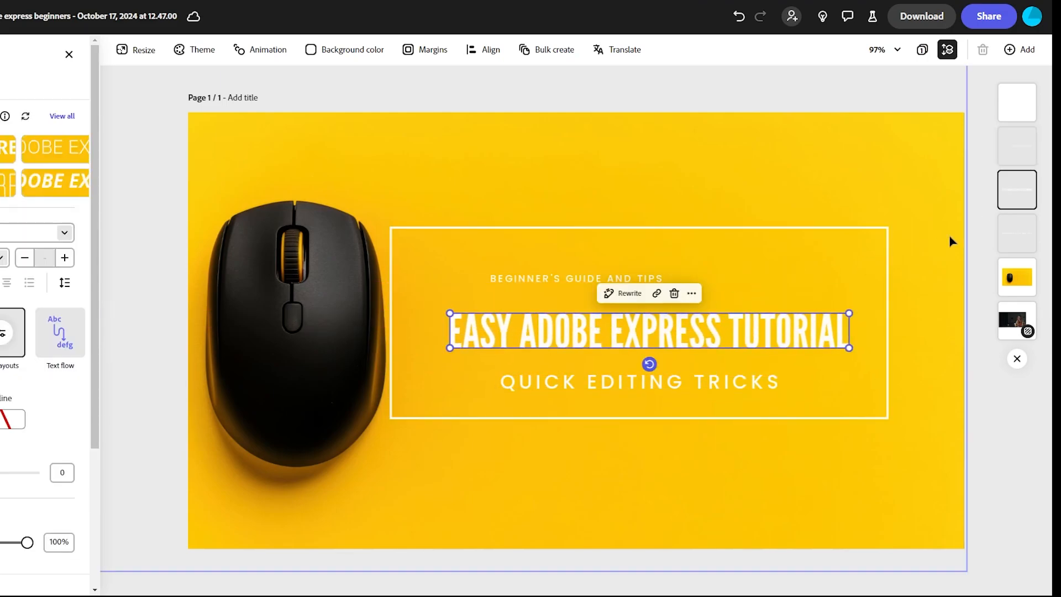
Step: Shift the frame slightly down around the text and centre "Beginner's Guide and Tips" above the title
left_click(1017, 146)
left_click(522, 280)
mouse_move(522, 280)
left_mouse_down()
mouse_move(540, 278)
mouse_move(518, 276)
mouse_move(525, 294)
left_mouse_up()
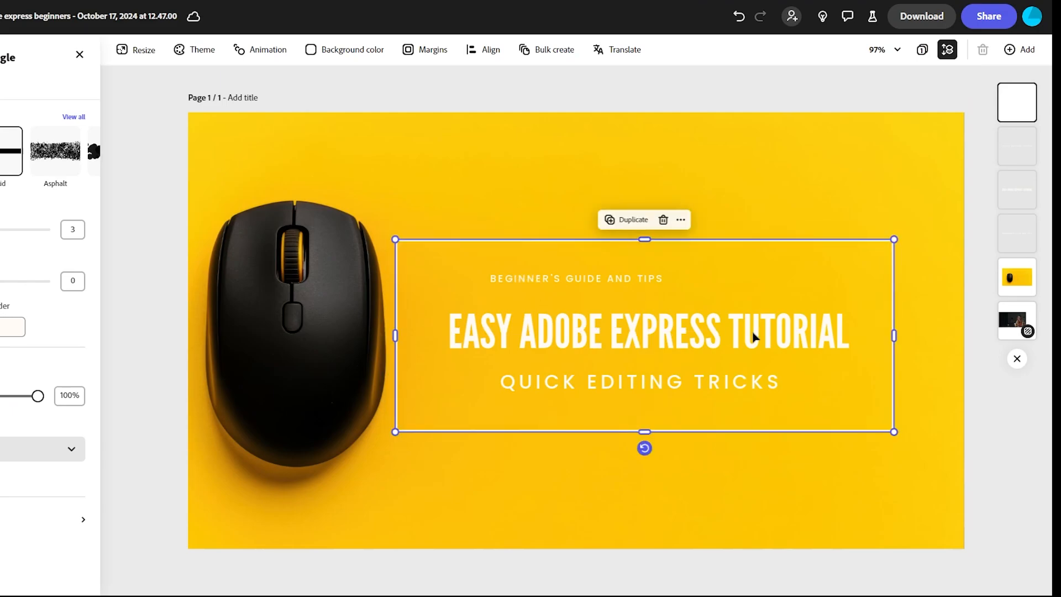
left_click(1017, 233)
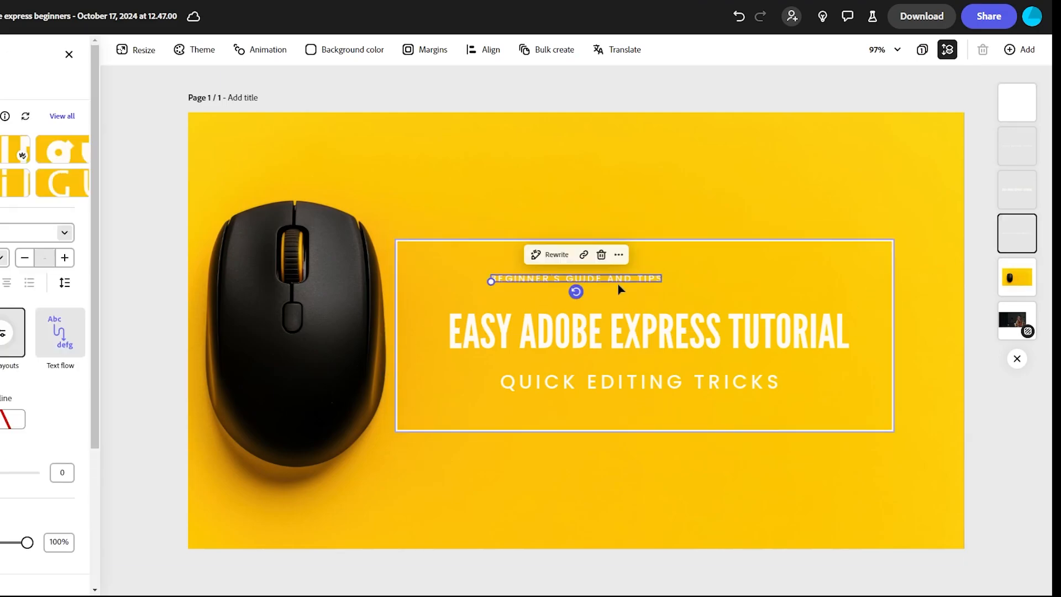
mouse_move(618, 285)
left_mouse_down()
mouse_move(711, 282)
mouse_move(675, 287)
left_mouse_up()
left_click(632, 180)
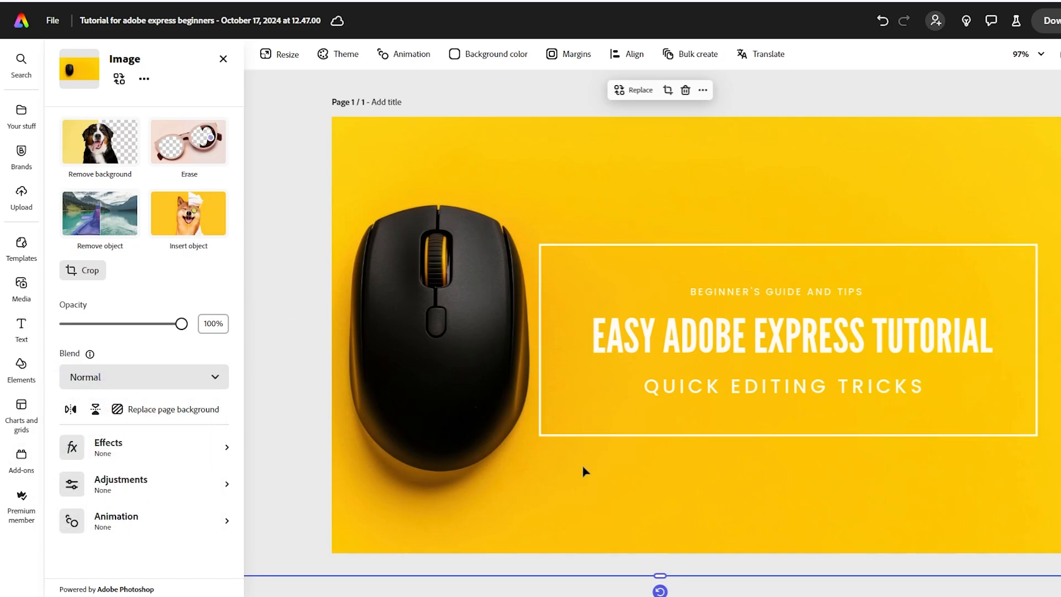
Step: Apply a Bungee entrance animation to the rectangular frame and set its direction to upward
left_click(122, 523)
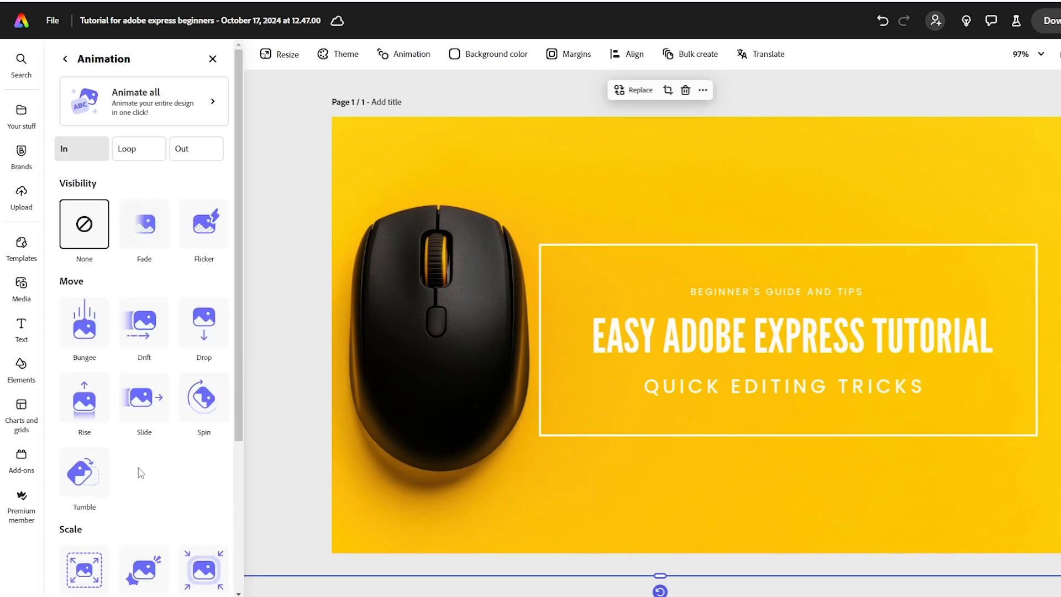
left_click(692, 349)
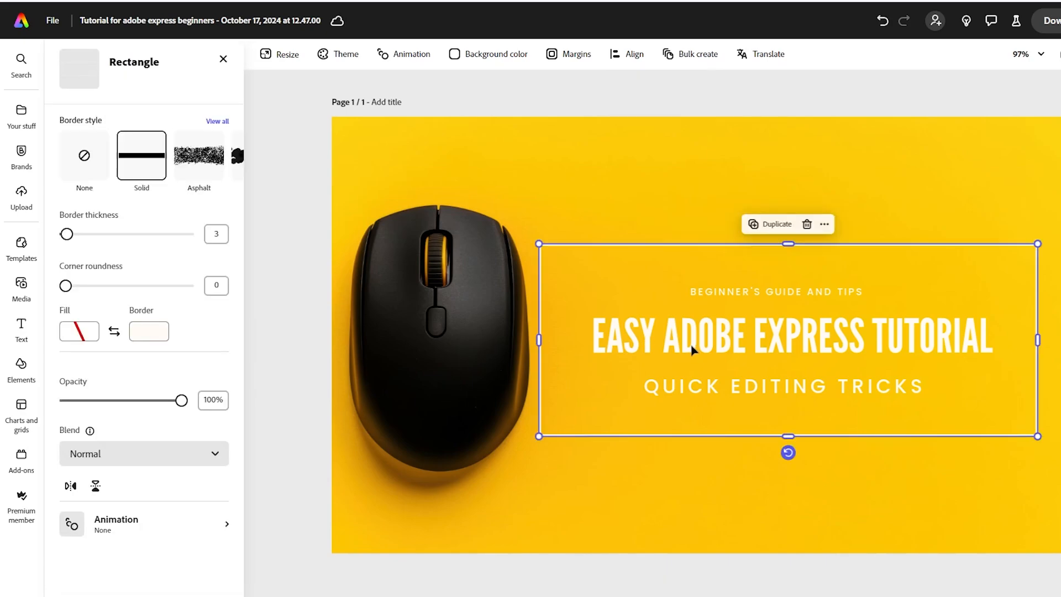
left_click(140, 521)
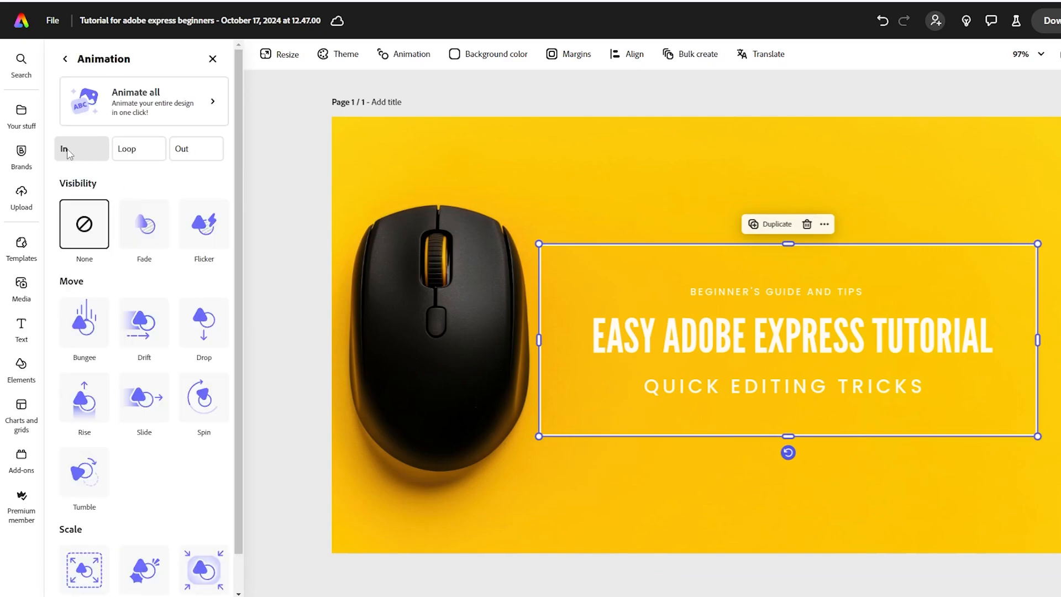
left_click(98, 326)
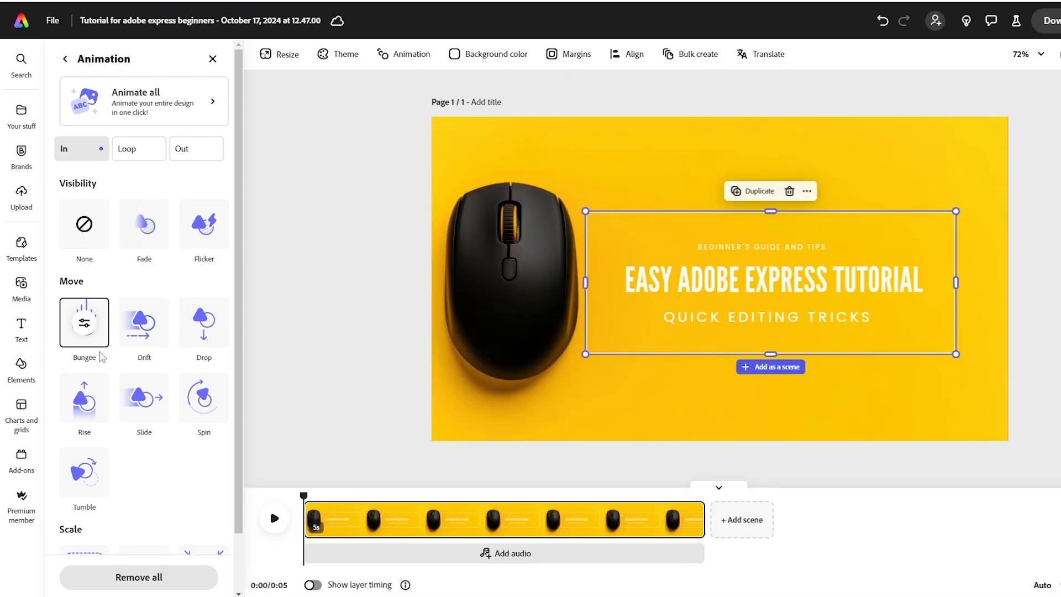
left_click(85, 323)
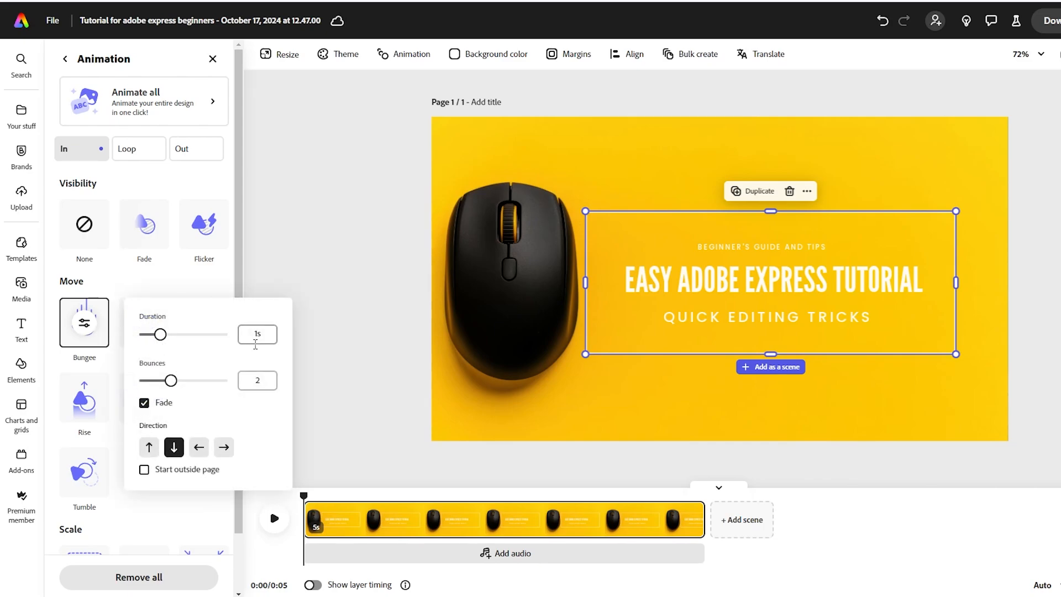
left_click(250, 335)
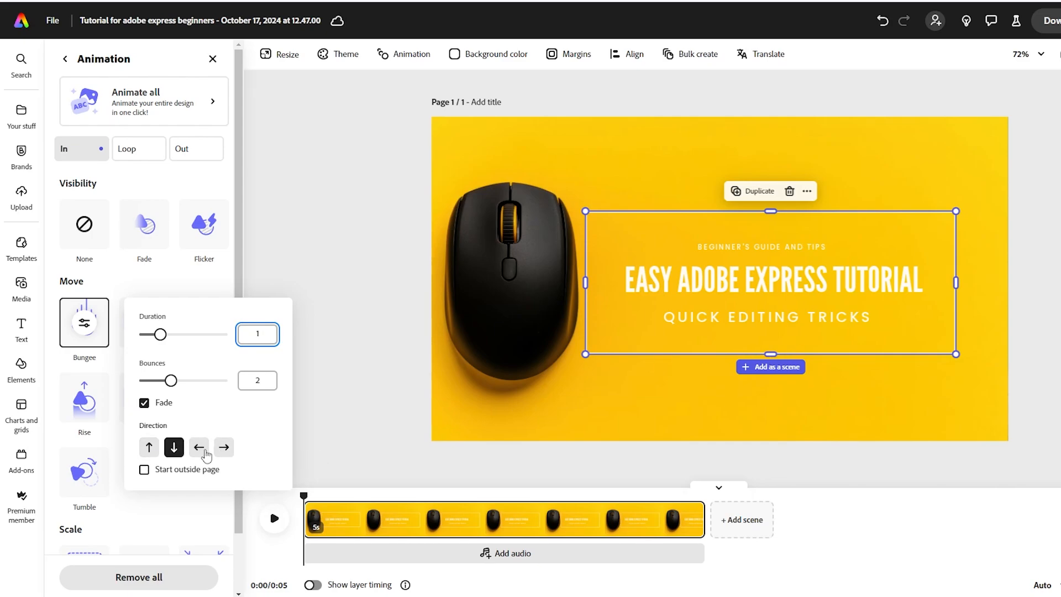
left_click(151, 448)
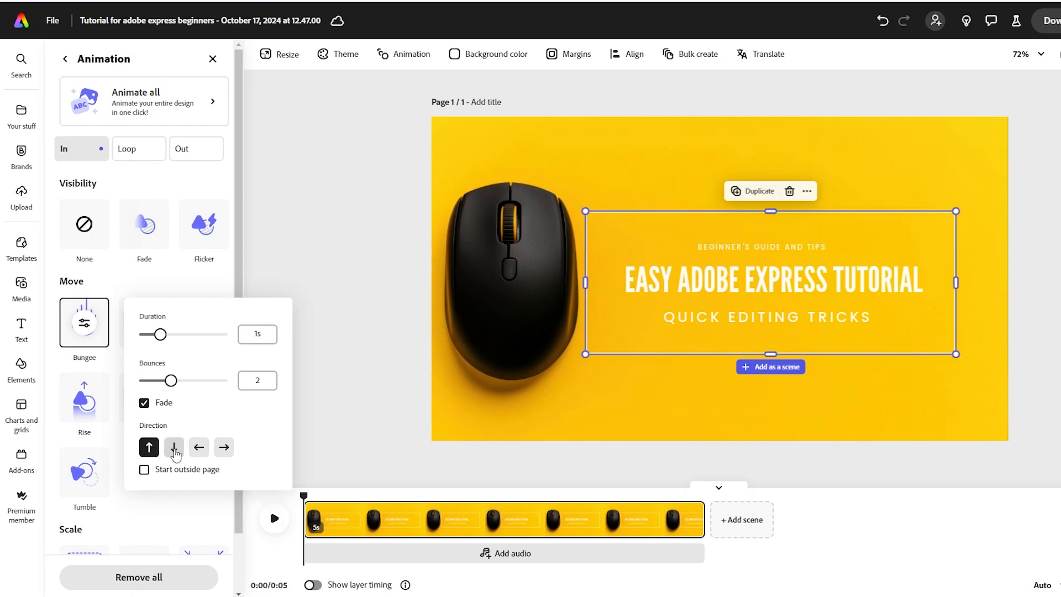
left_click(688, 301)
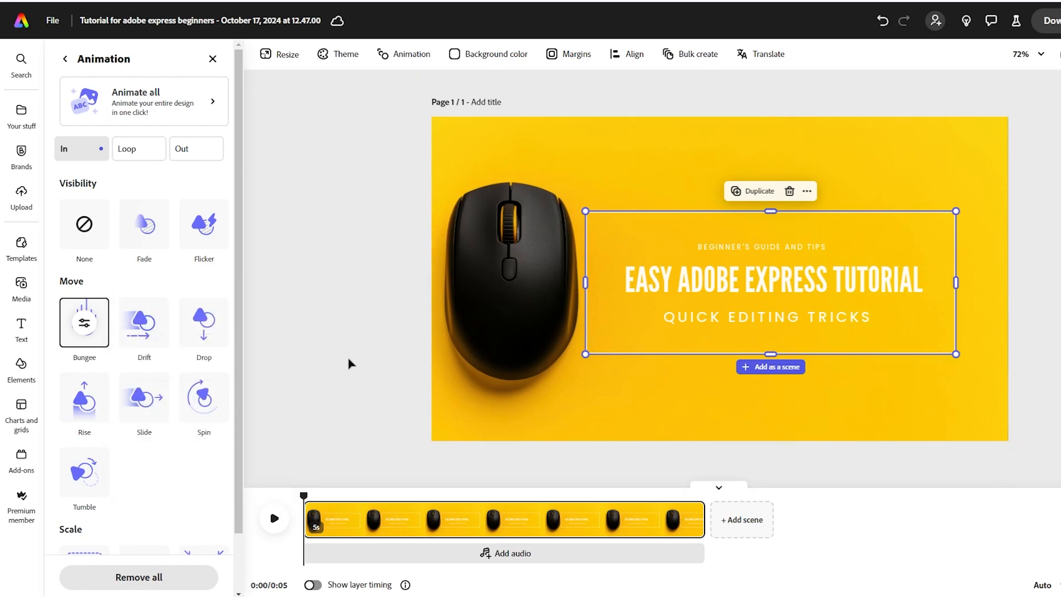
Step: Give the frame a Drop exit animation and shorten the scene to 4 seconds
left_click(201, 154)
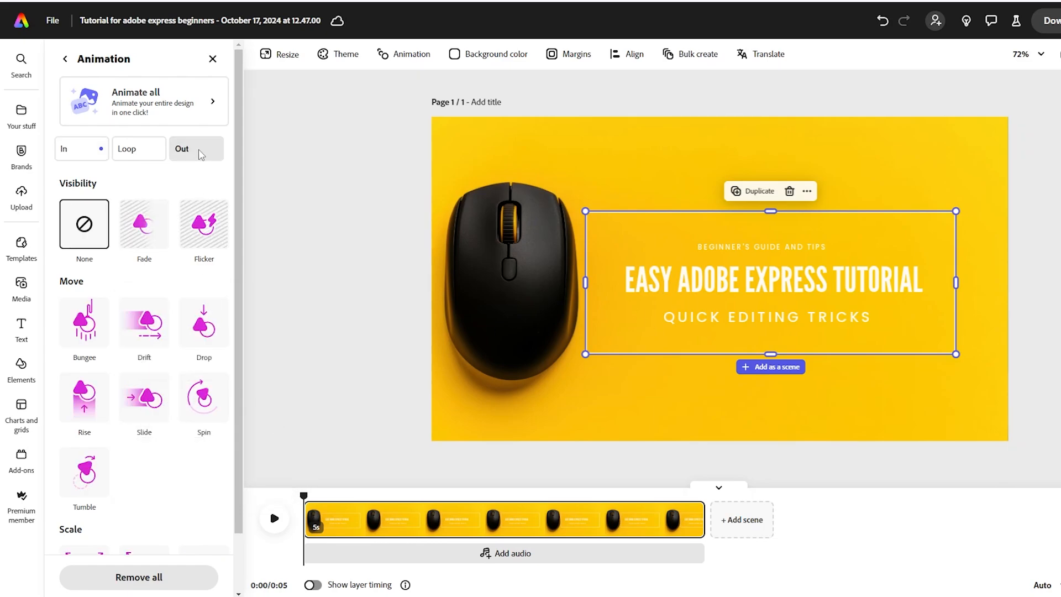
left_click(215, 338)
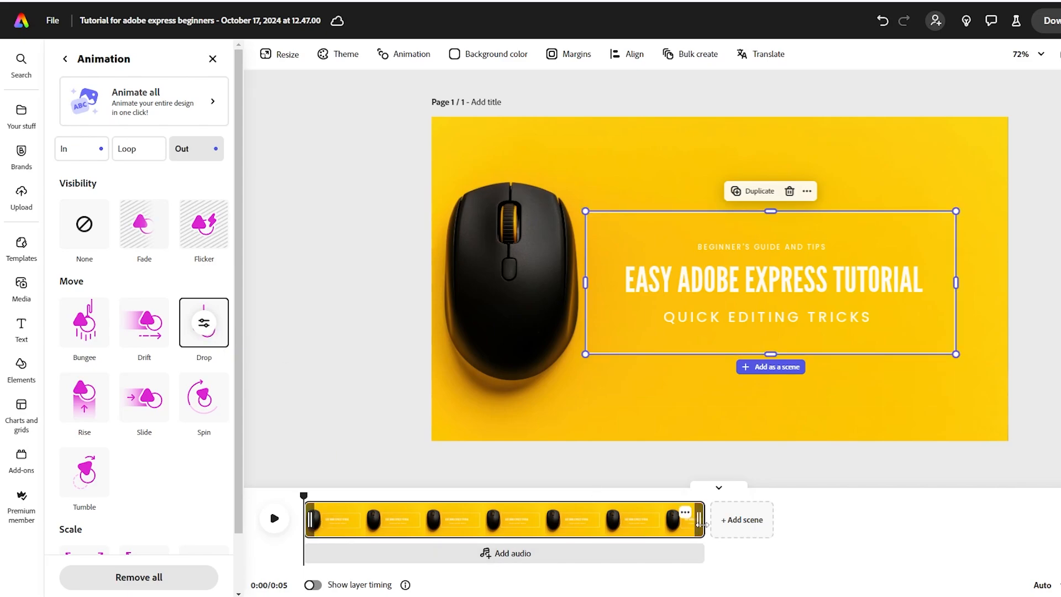
left_click_drag(702, 526, 627, 521)
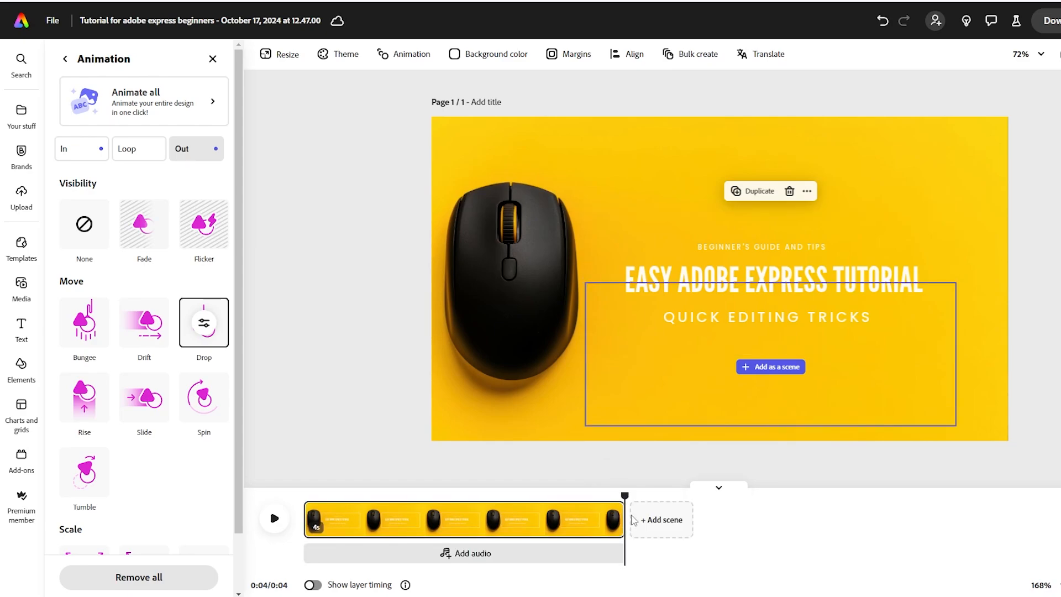
Step: Animate the "Beginner's Guide and Tips" text with a Typewriter entrance and a Fade exit
left_click(757, 274)
left_click(857, 429)
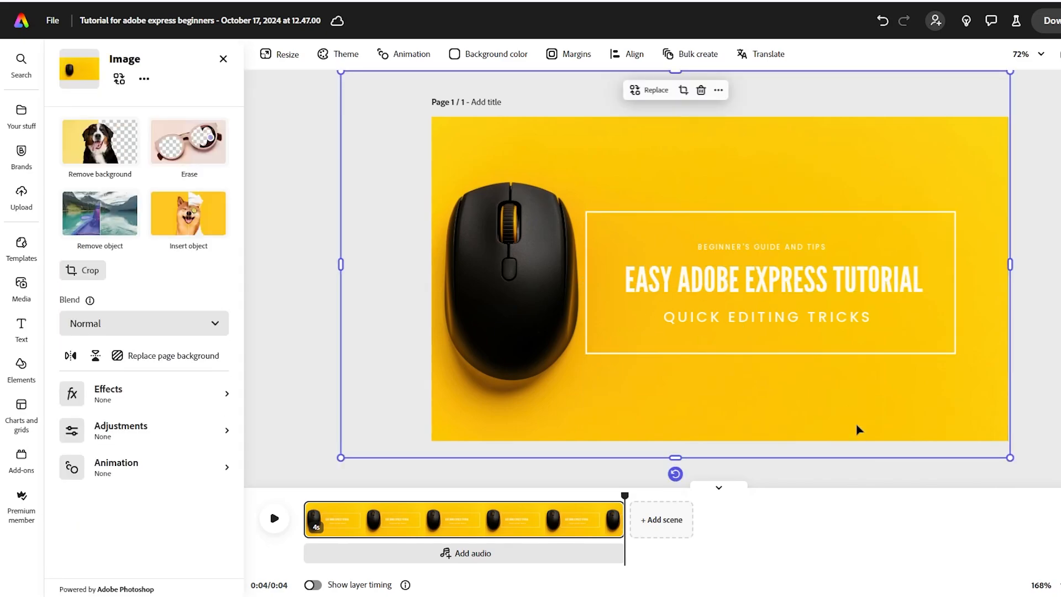
left_click(833, 284)
left_click(796, 247)
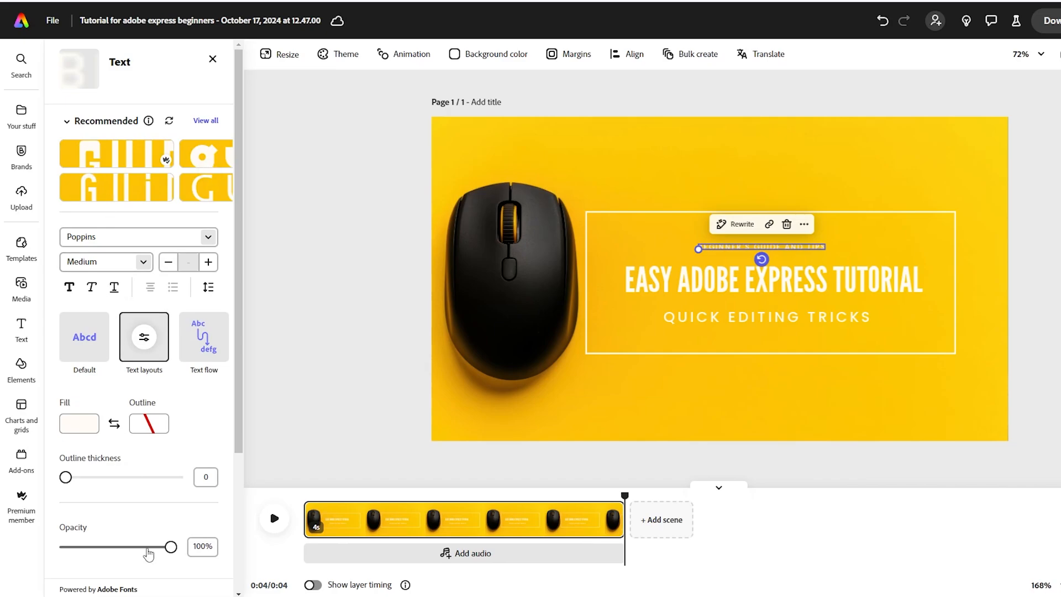
scroll(145, 520, "down", 3)
left_click(124, 544)
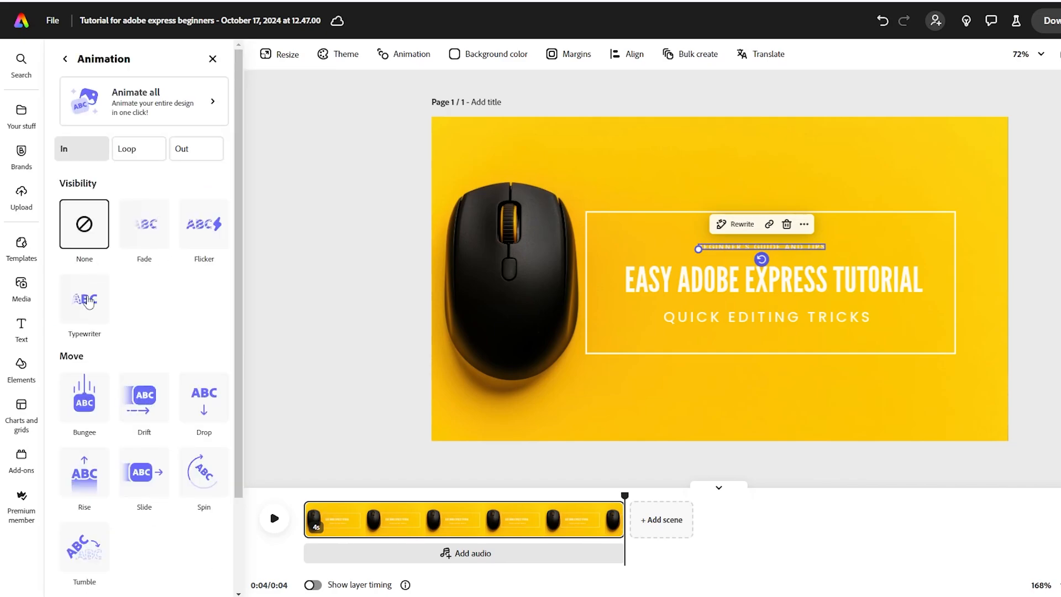
left_click(86, 301)
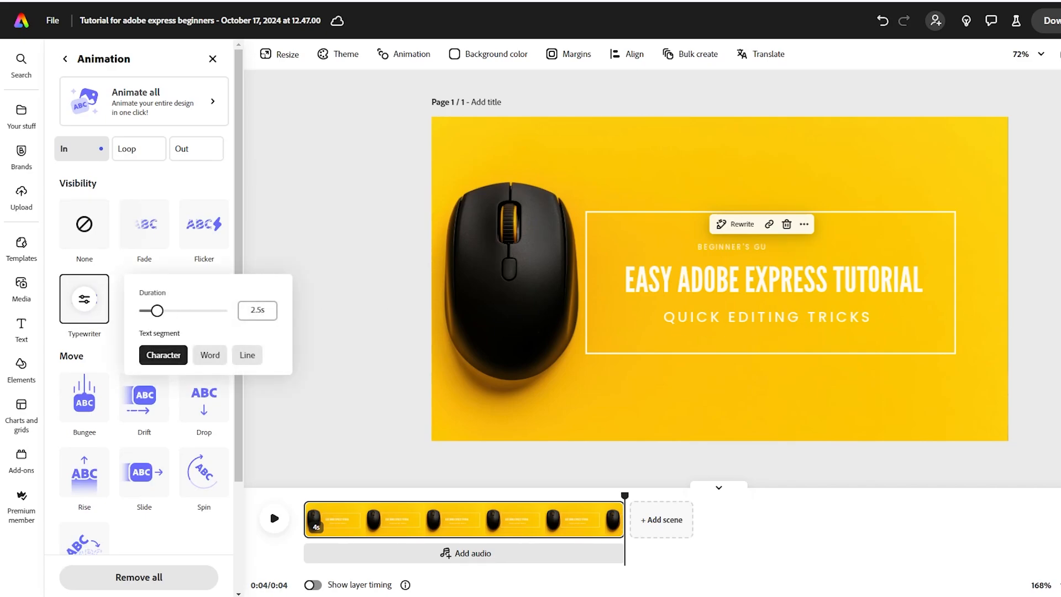
left_click(204, 148)
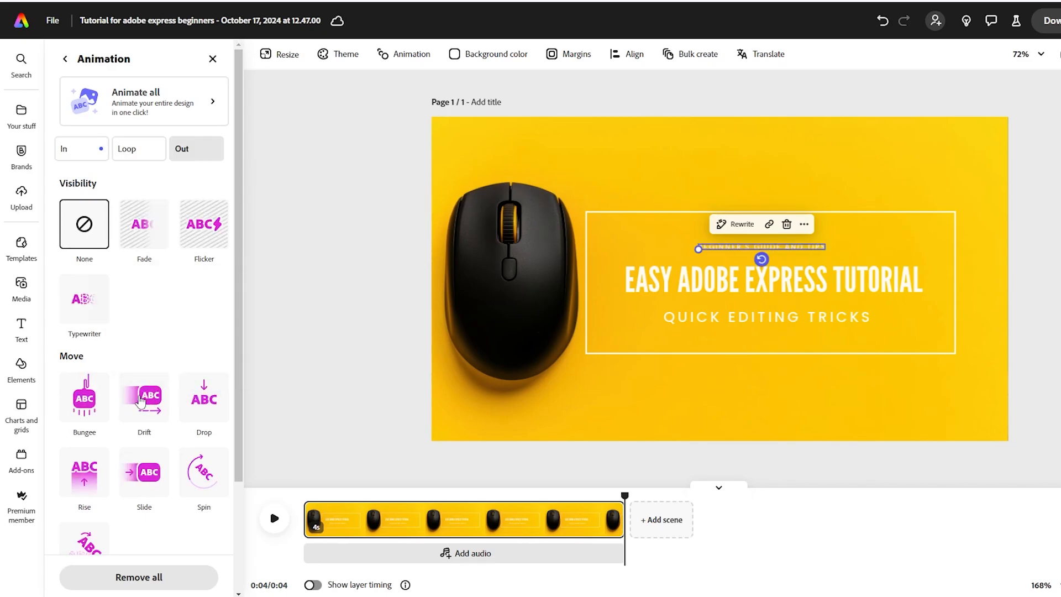
left_click(158, 238)
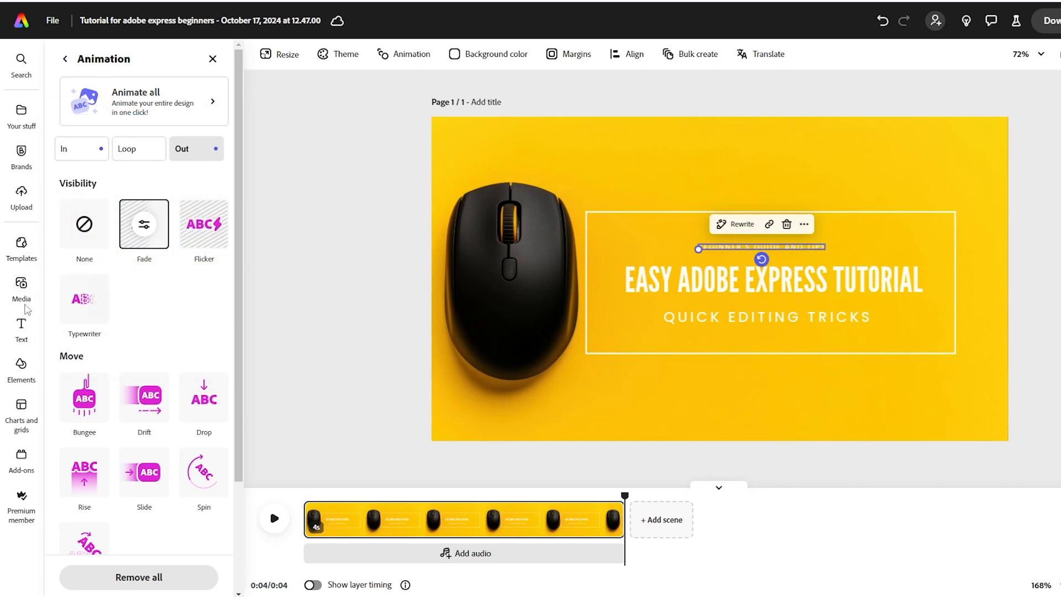
Step: Add the black paint stroke from the Brushes design assets to the page, above the text frame
mouse_move(22, 297)
left_click(25, 378)
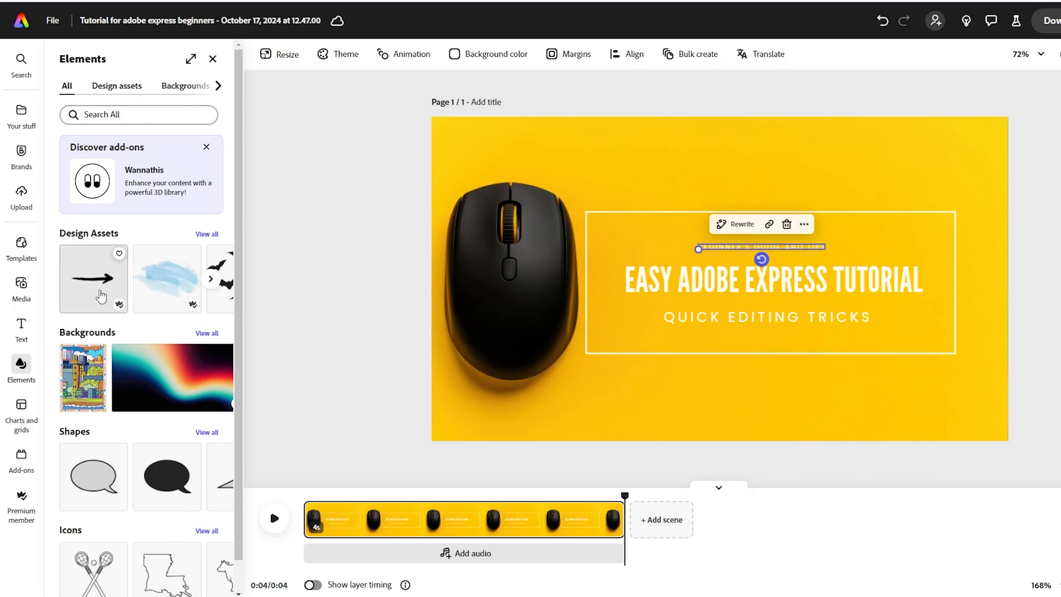
scroll(166, 298, "down", 1)
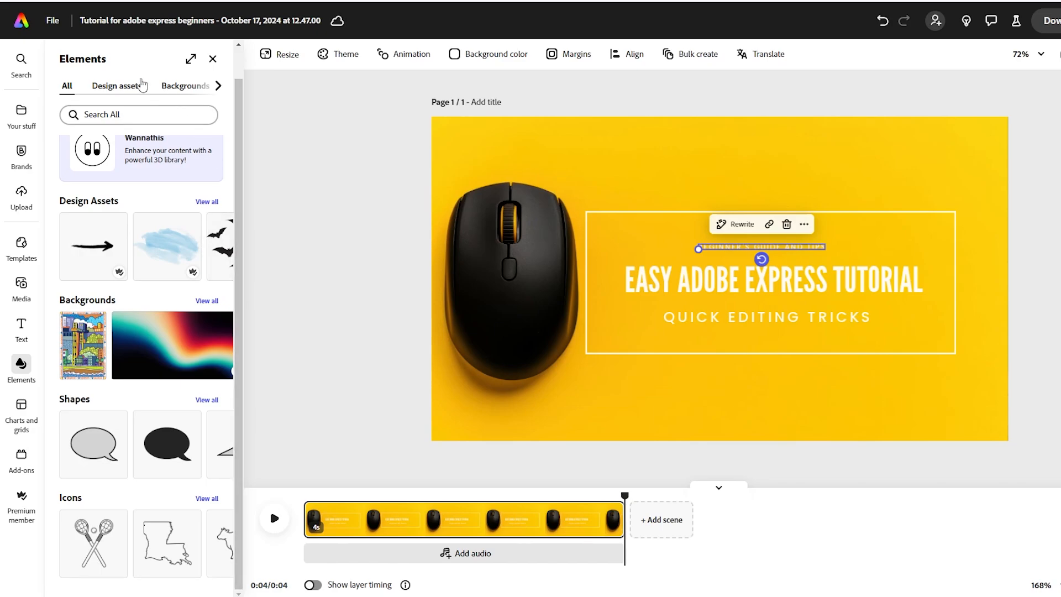
left_click(119, 86)
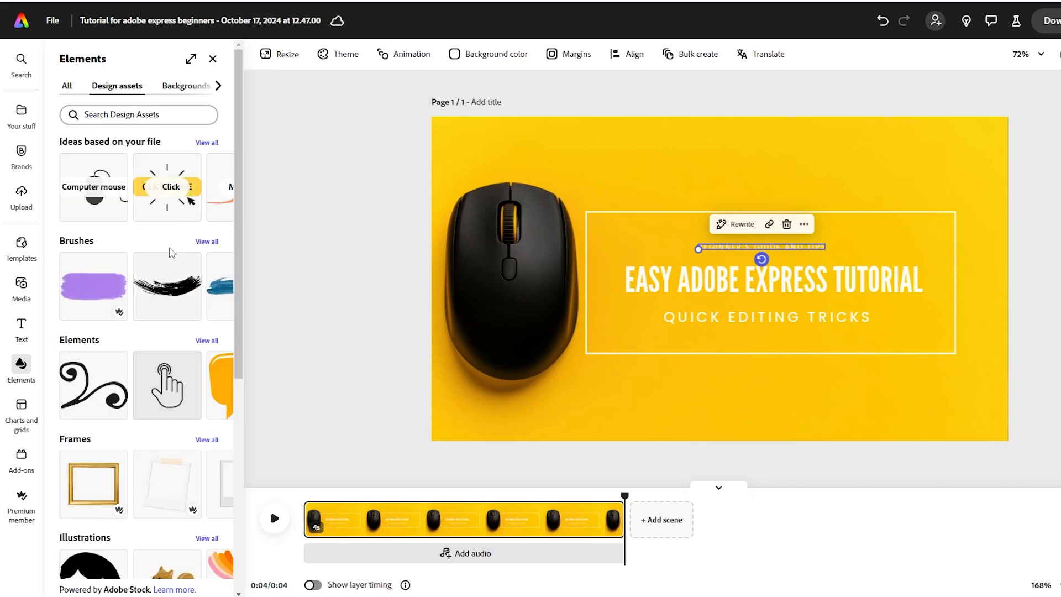
left_click(206, 242)
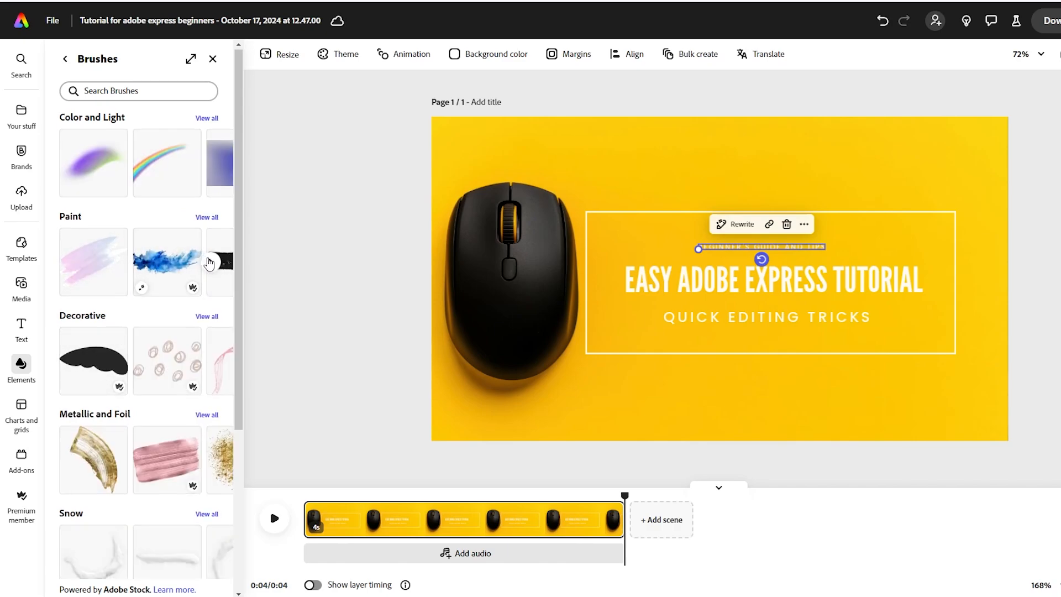
scroll(213, 260, "down", 1)
mouse_move(228, 189)
left_mouse_down()
mouse_move(715, 260)
mouse_move(732, 177)
left_mouse_up()
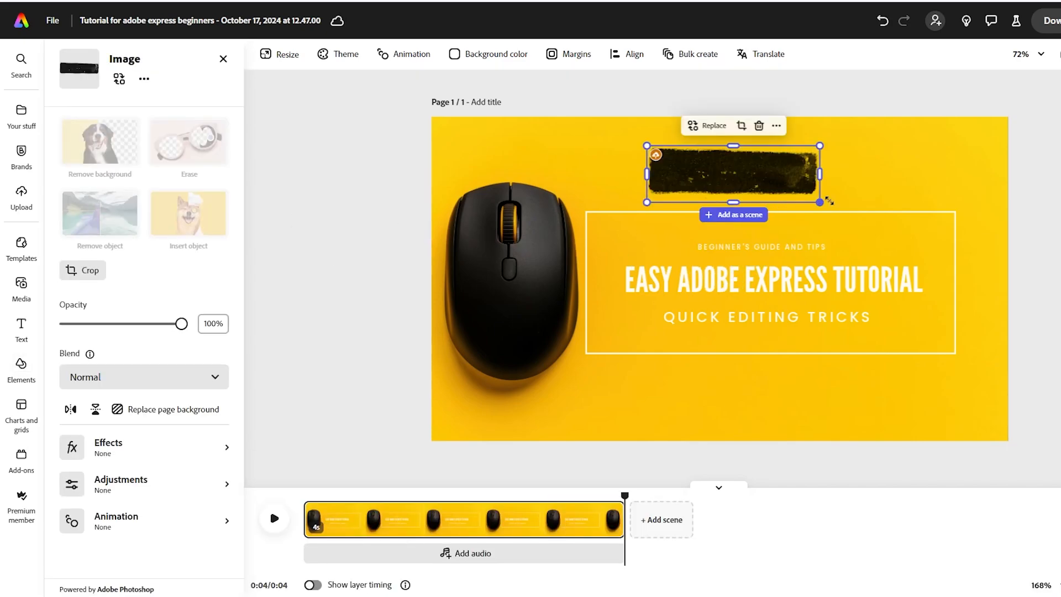
Step: Enlarge the black brush stroke, place it over the framed text and send it behind the text and frame
left_click_drag(927, 277, 981, 306)
mouse_move(868, 232)
left_mouse_down()
mouse_move(833, 242)
mouse_move(819, 309)
left_mouse_up()
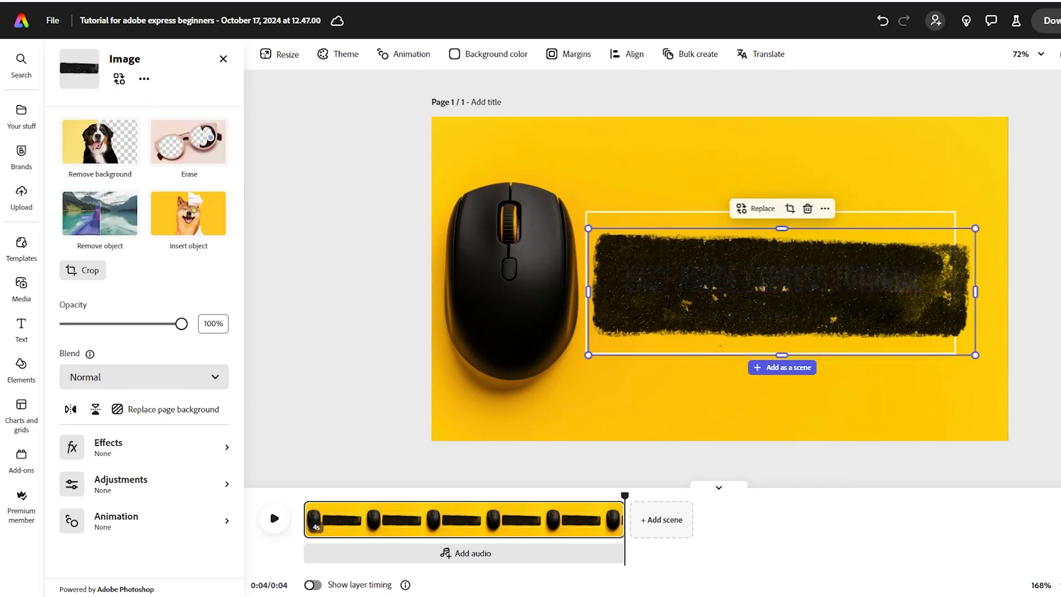
key("ctrl+[")
key("ctrl+[")
Step: Enlarge the brush stroke further and position it to fill the frame and run past the page's right edge
left_click_drag(864, 283, 872, 268)
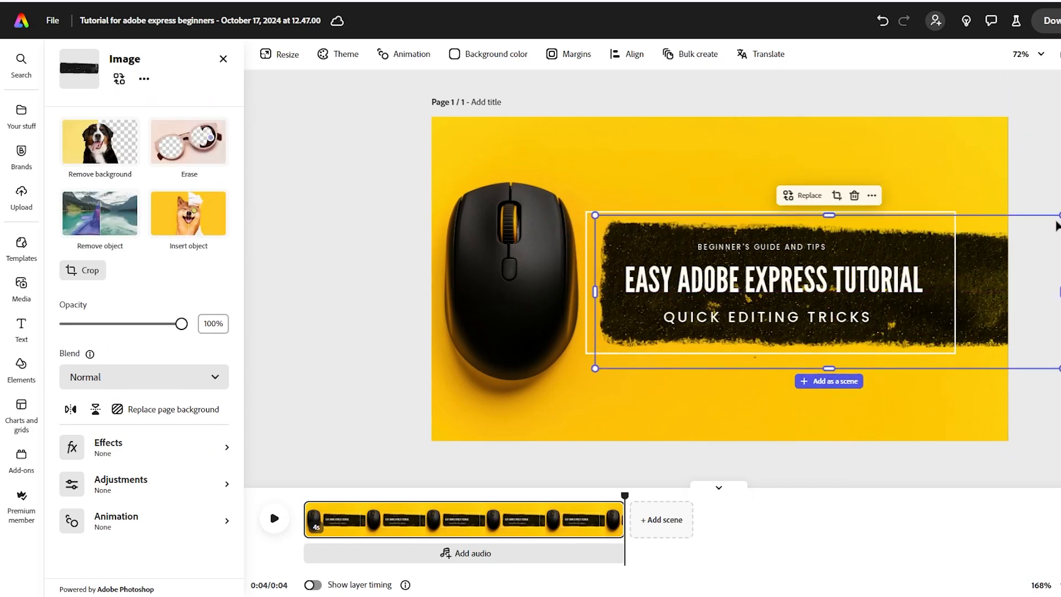
left_click_drag(1060, 215, 1060, 183)
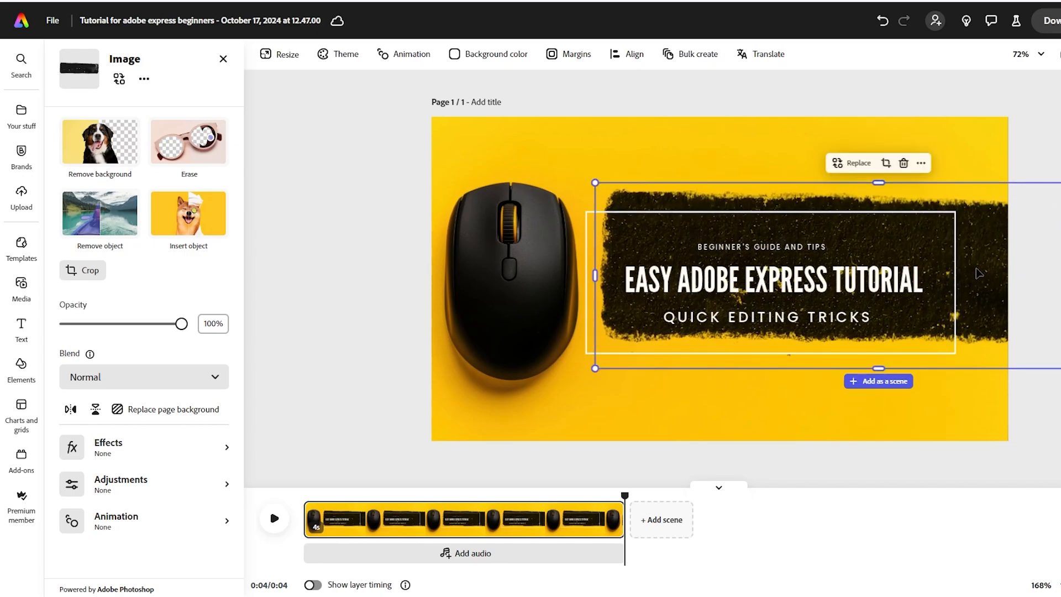
left_click_drag(977, 267, 965, 286)
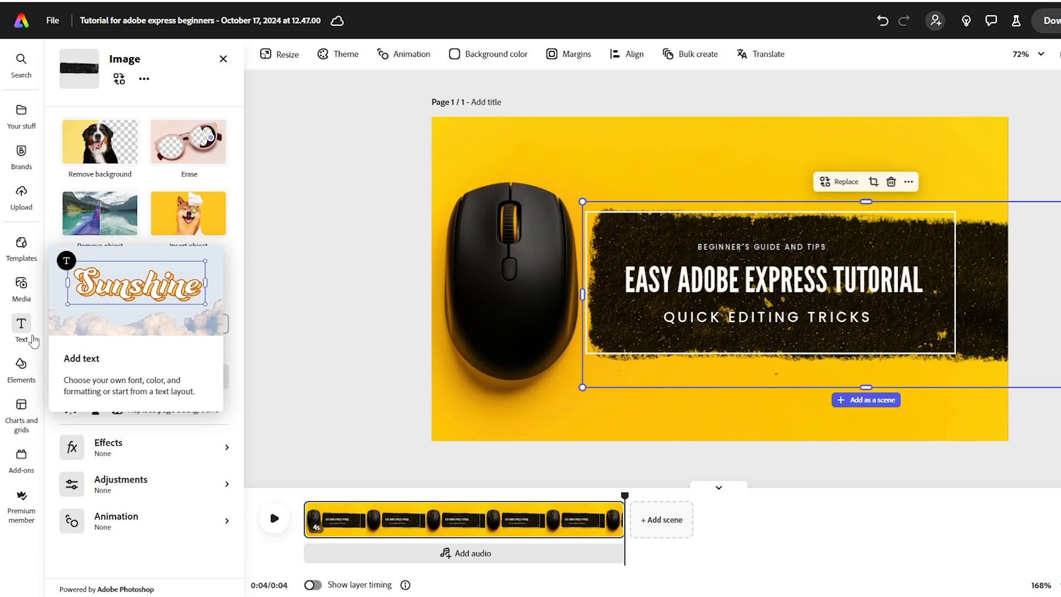
Step: Browse the other brush categories in the design elements, down to Stitches and seams and Writing
left_click(21, 366)
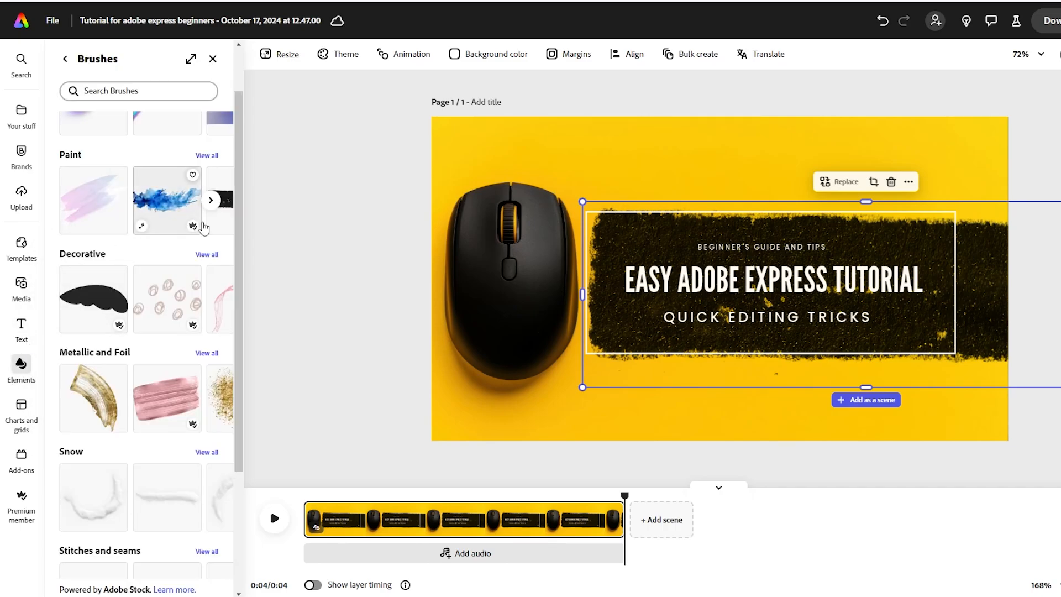
scroll(173, 319, "down", 3)
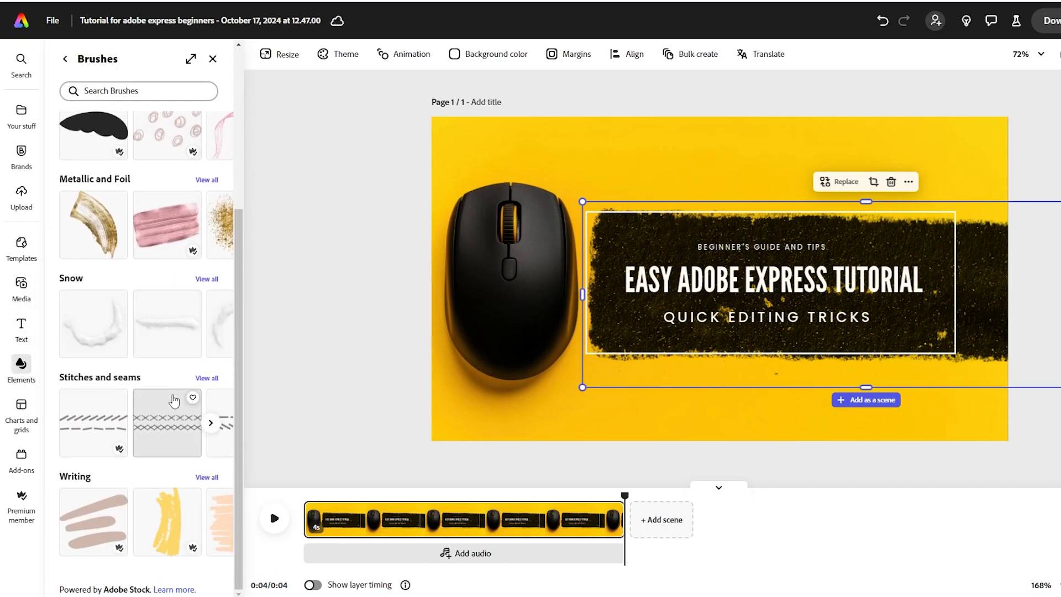